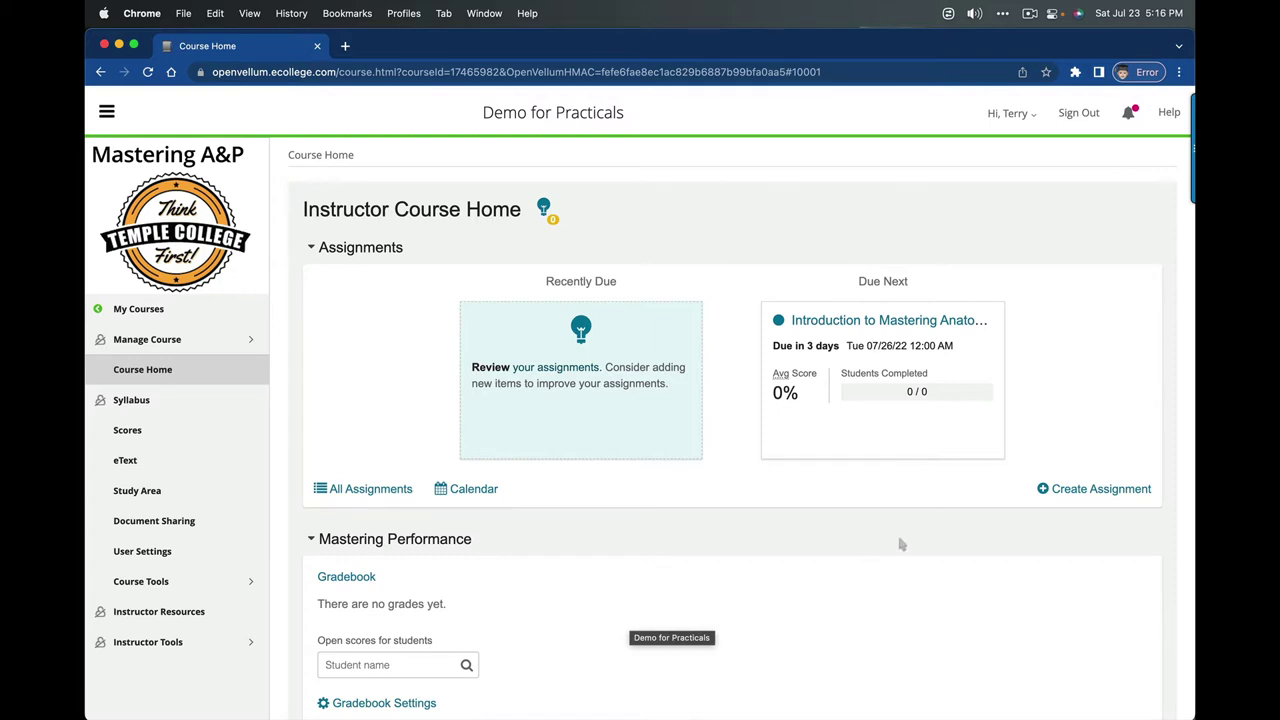
Create a from-scratch assignment and title it 'Urinary System Lab Practical'
{"action": "left_click", "coordinate": [1078, 492]}
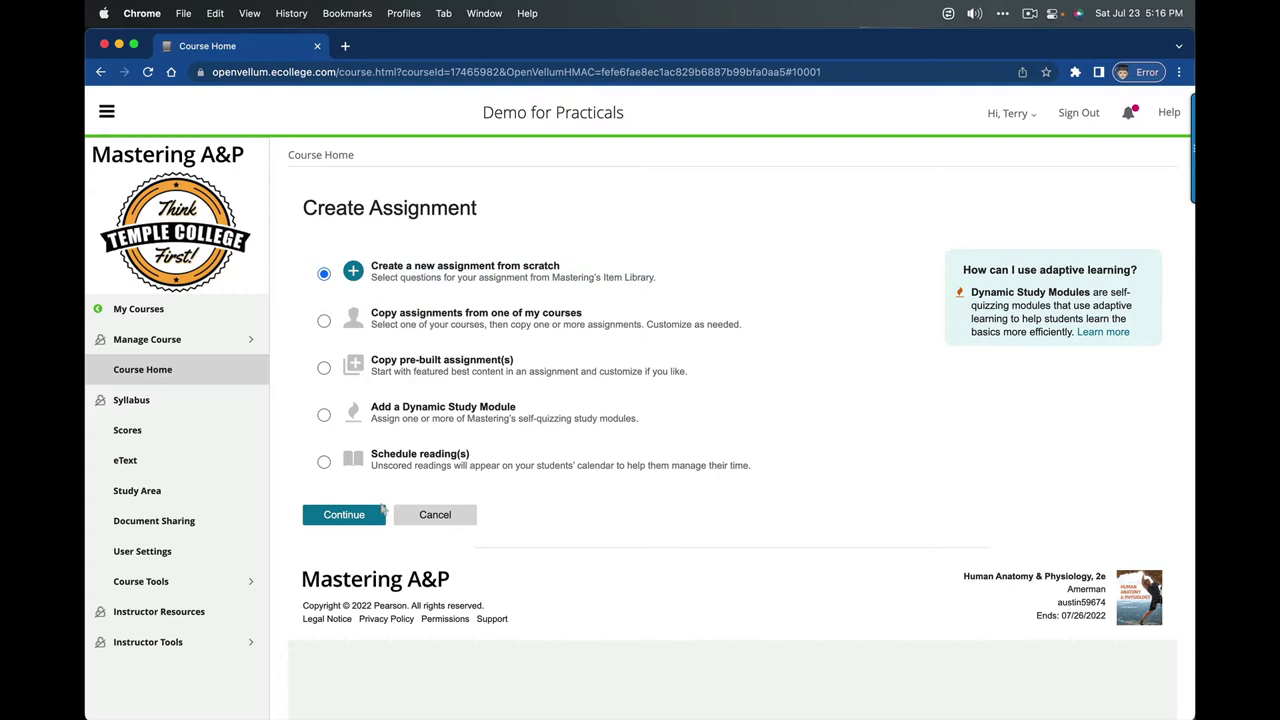
{"action": "left_click", "coordinate": [350, 516]}
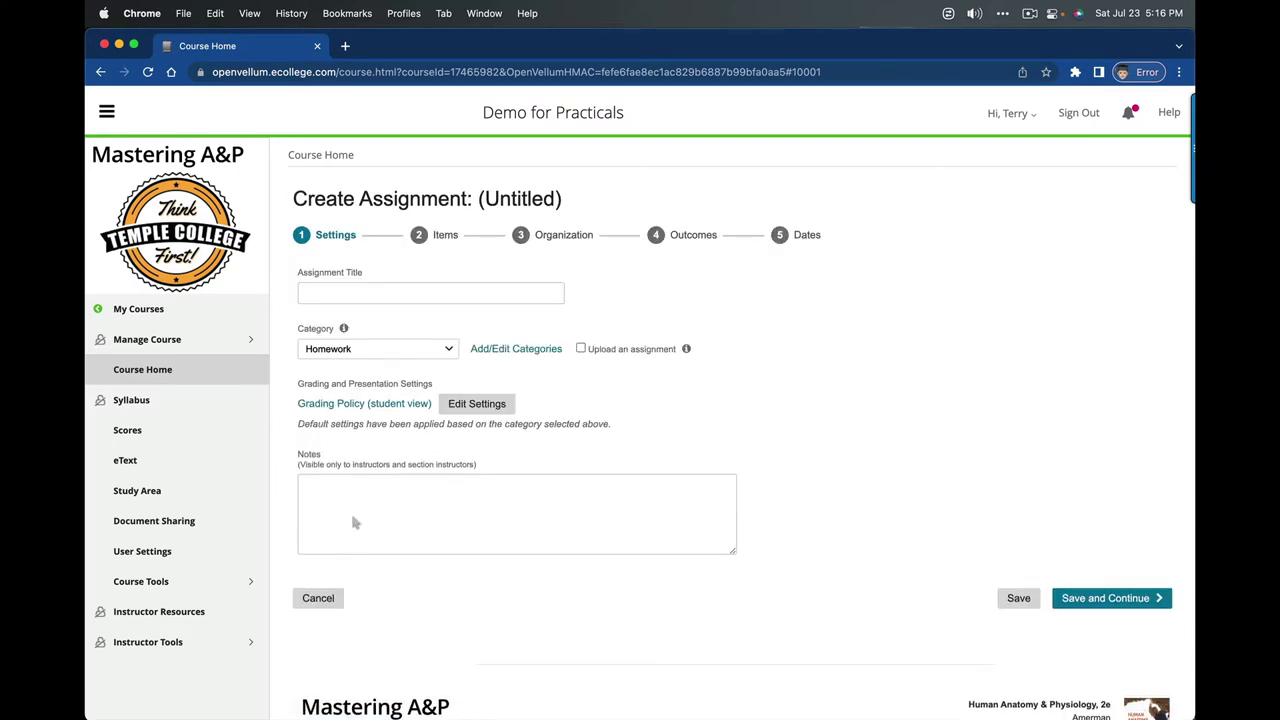
{"action": "left_click", "coordinate": [321, 290]}
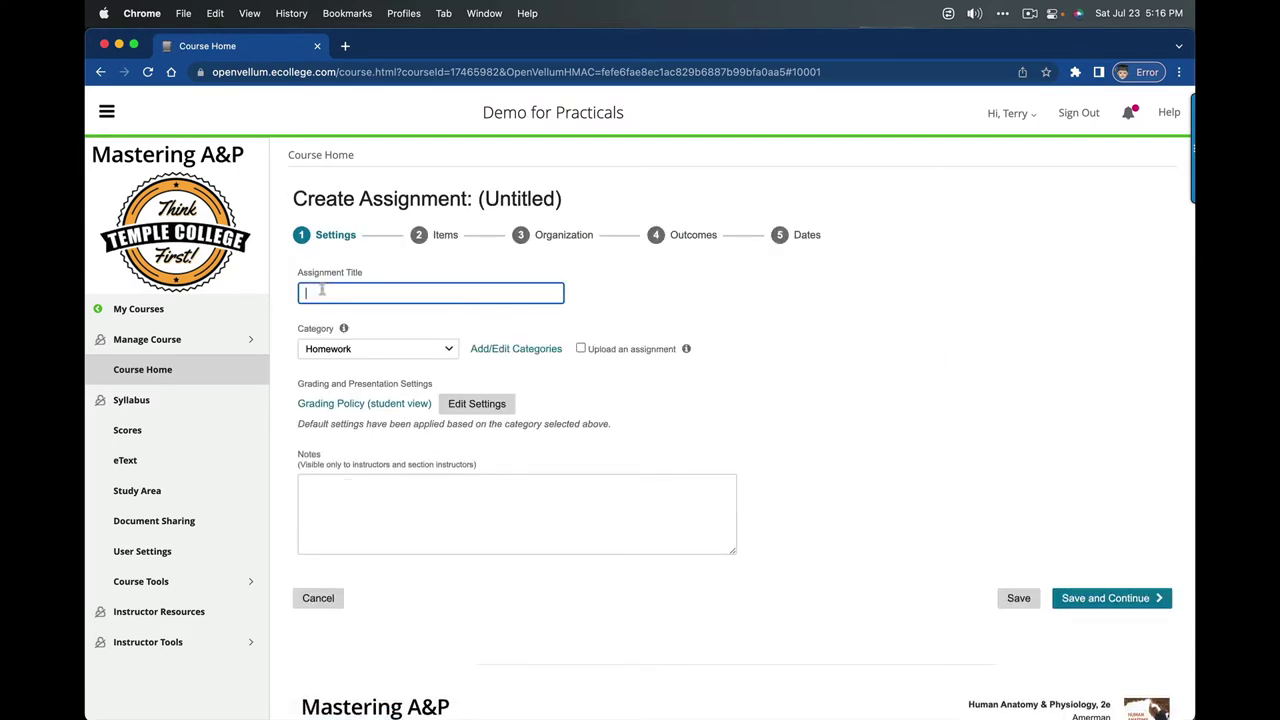
{"action": "type", "text": "Urinary System Lab Practical"}
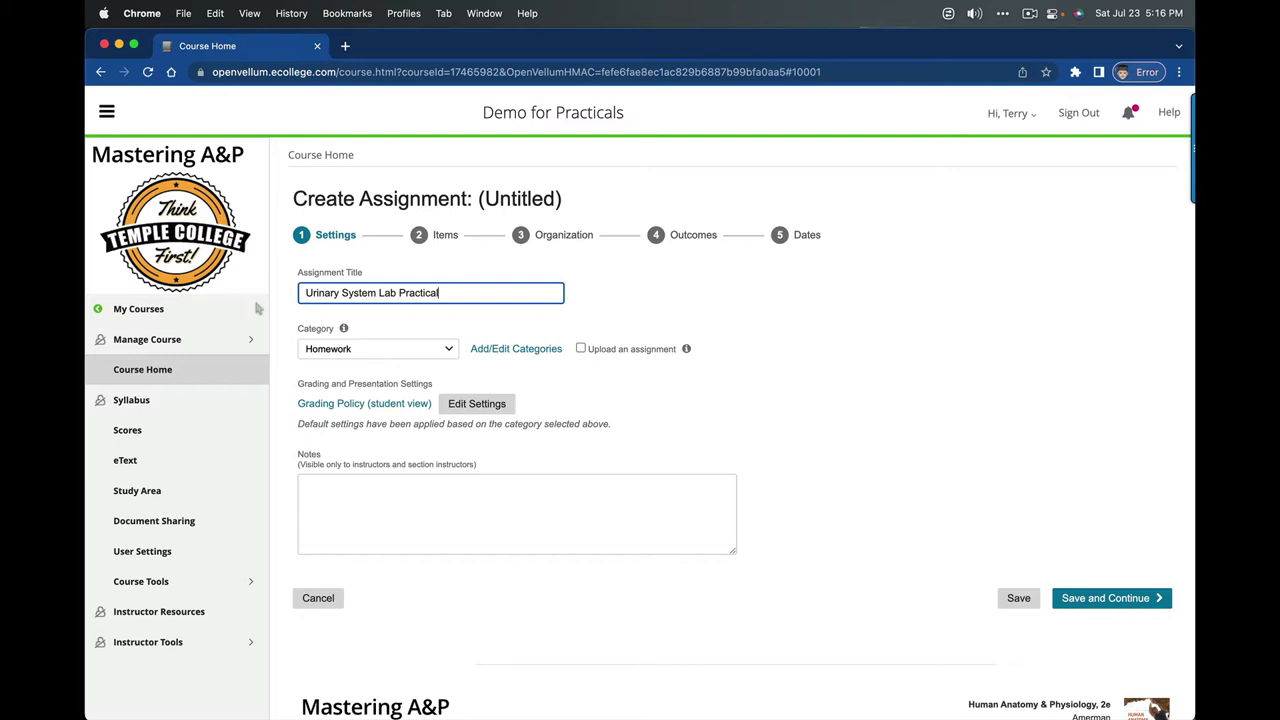
Filter Items to Practice Anatomy Lab 3.1 Test Bank, Anatomical Models, Urinary System, Simple Text
{"action": "left_click", "coordinate": [445, 236]}
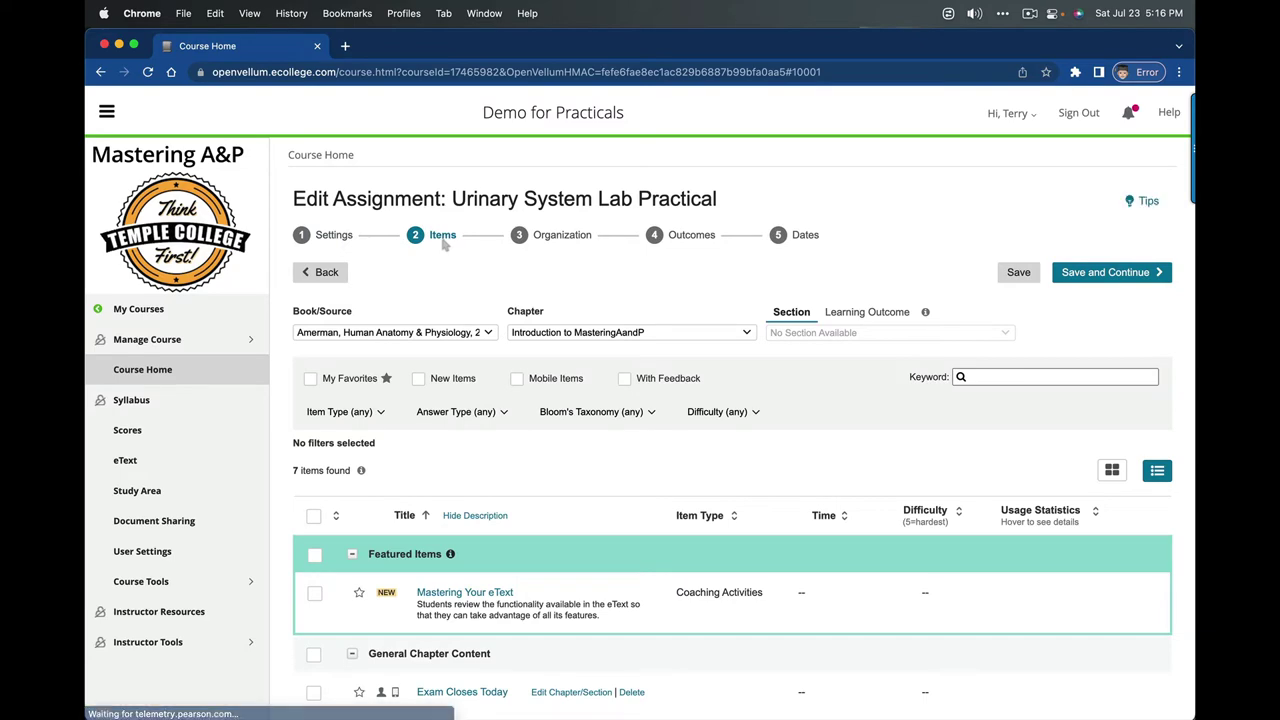
{"action": "left_click", "coordinate": [428, 333]}
{"action": "scroll", "coordinate": [412, 503], "scroll_direction": "down", "scroll_amount": 10}
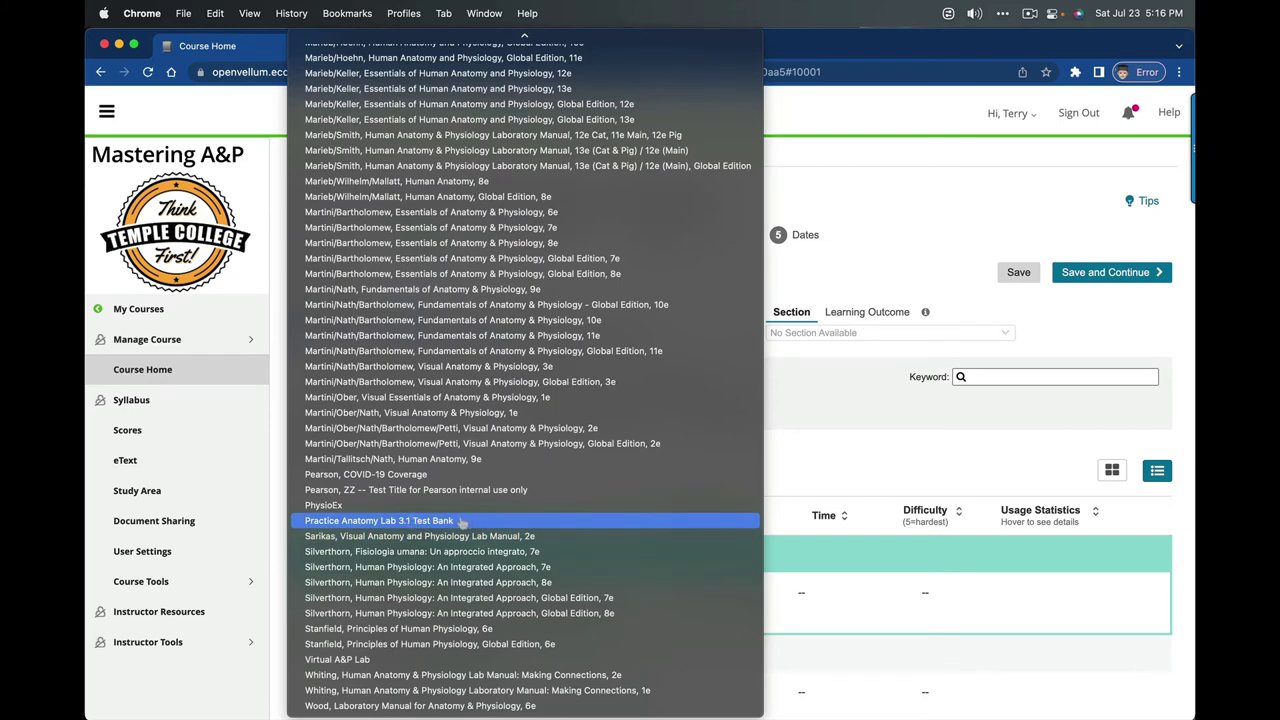
{"action": "left_click", "coordinate": [458, 521]}
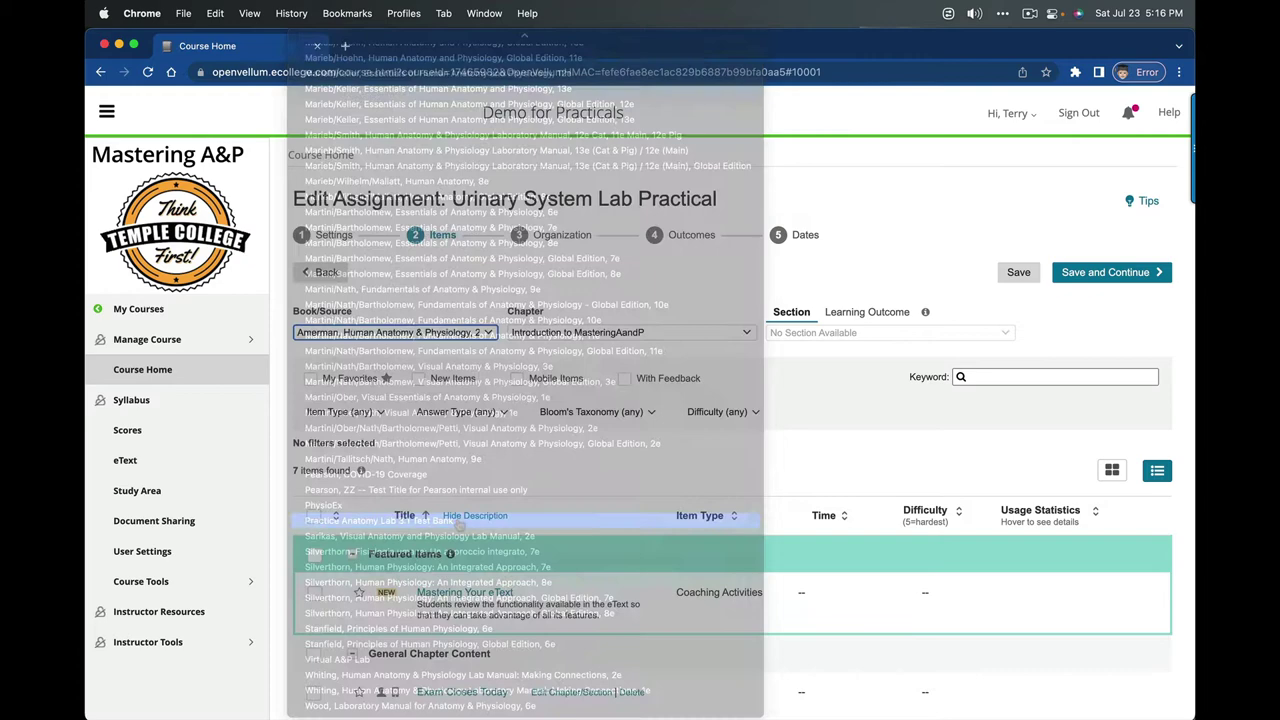
{"action": "left_click", "coordinate": [598, 336]}
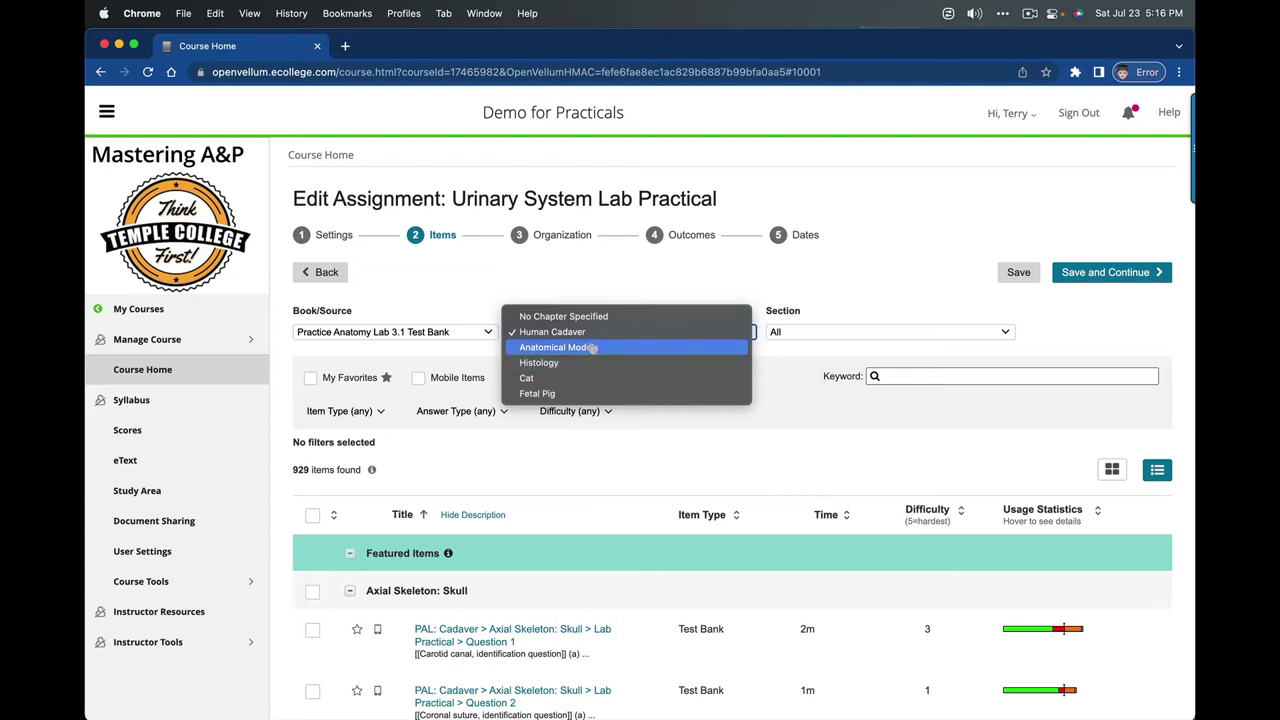
{"action": "left_click", "coordinate": [592, 347]}
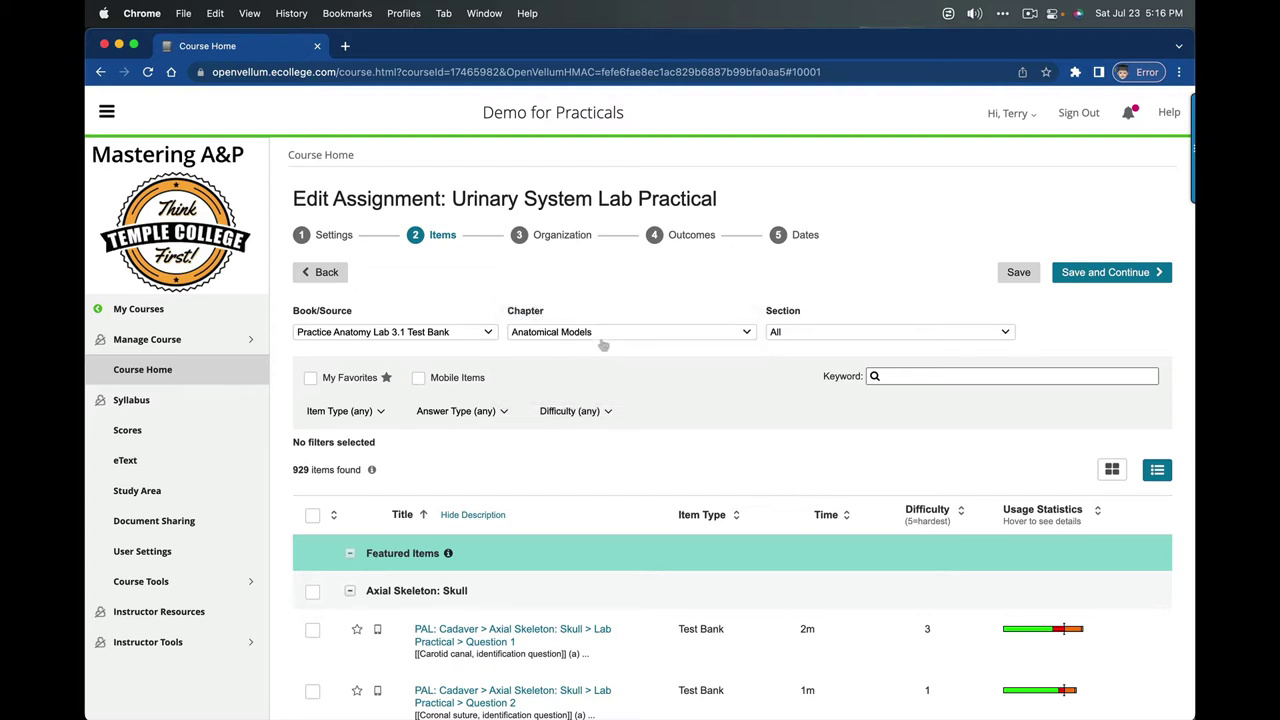
{"action": "left_click", "coordinate": [801, 335]}
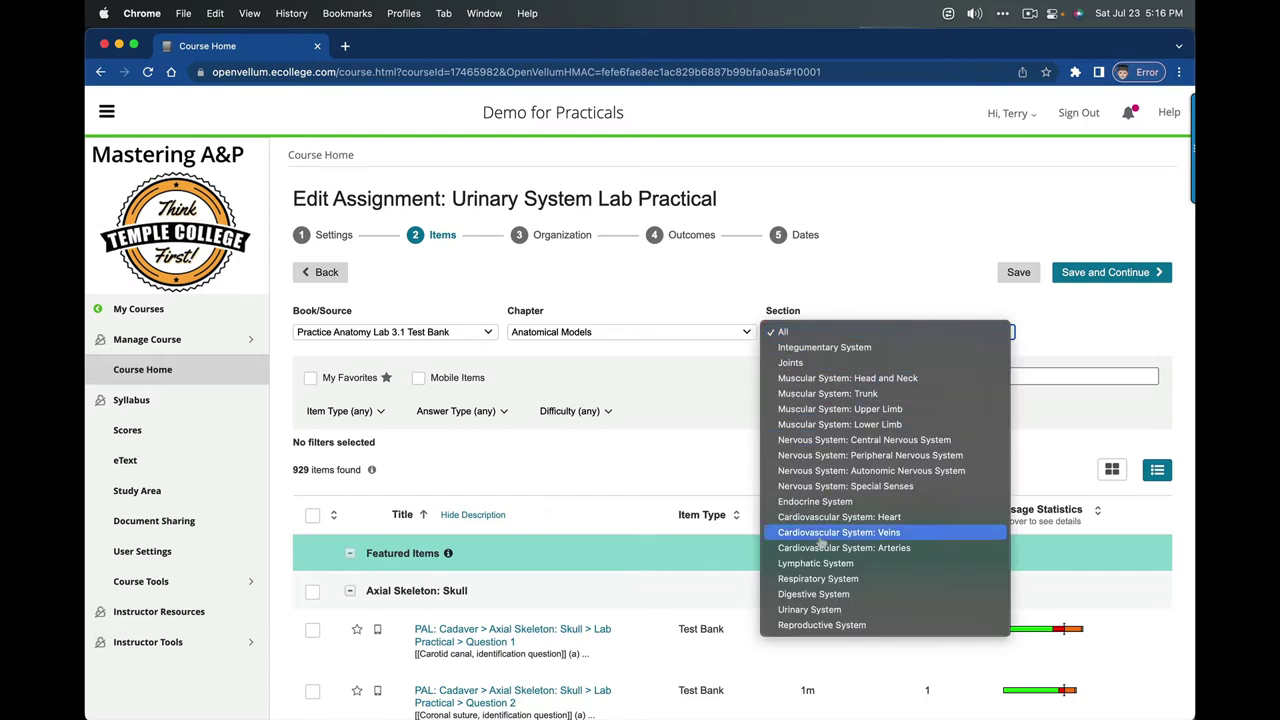
{"action": "left_click", "coordinate": [810, 610]}
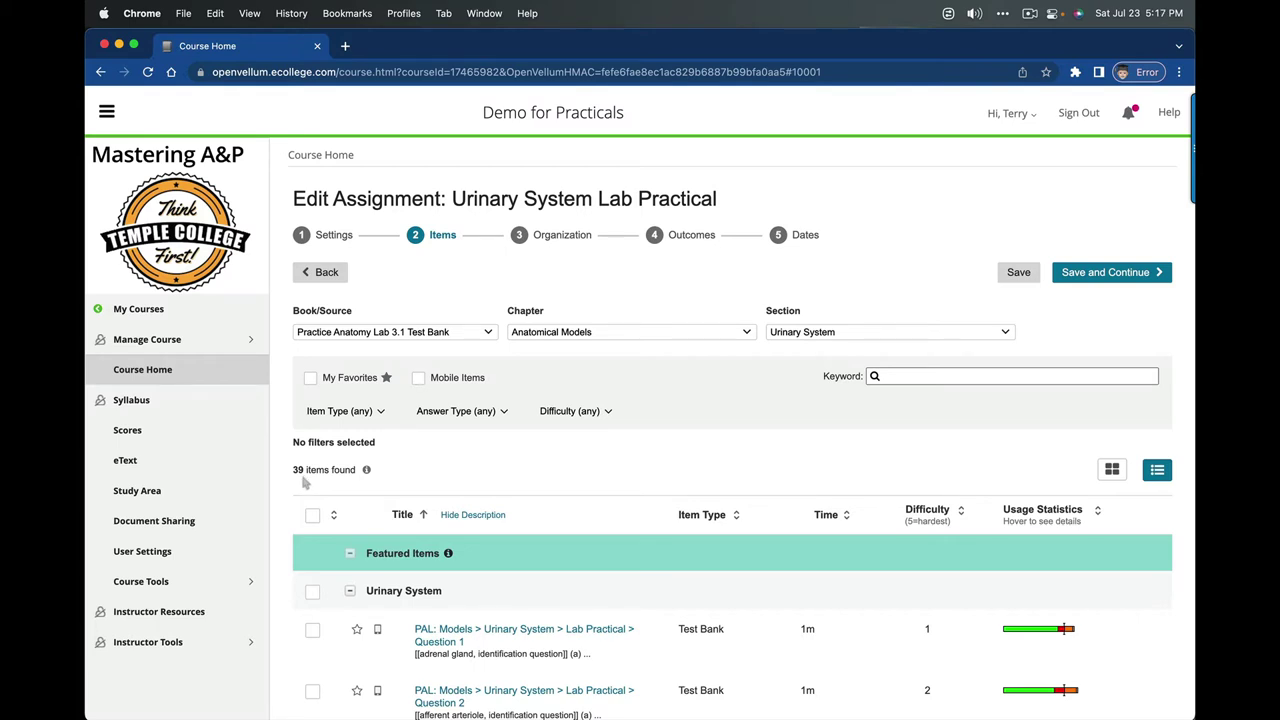
{"action": "left_click", "coordinate": [479, 418]}
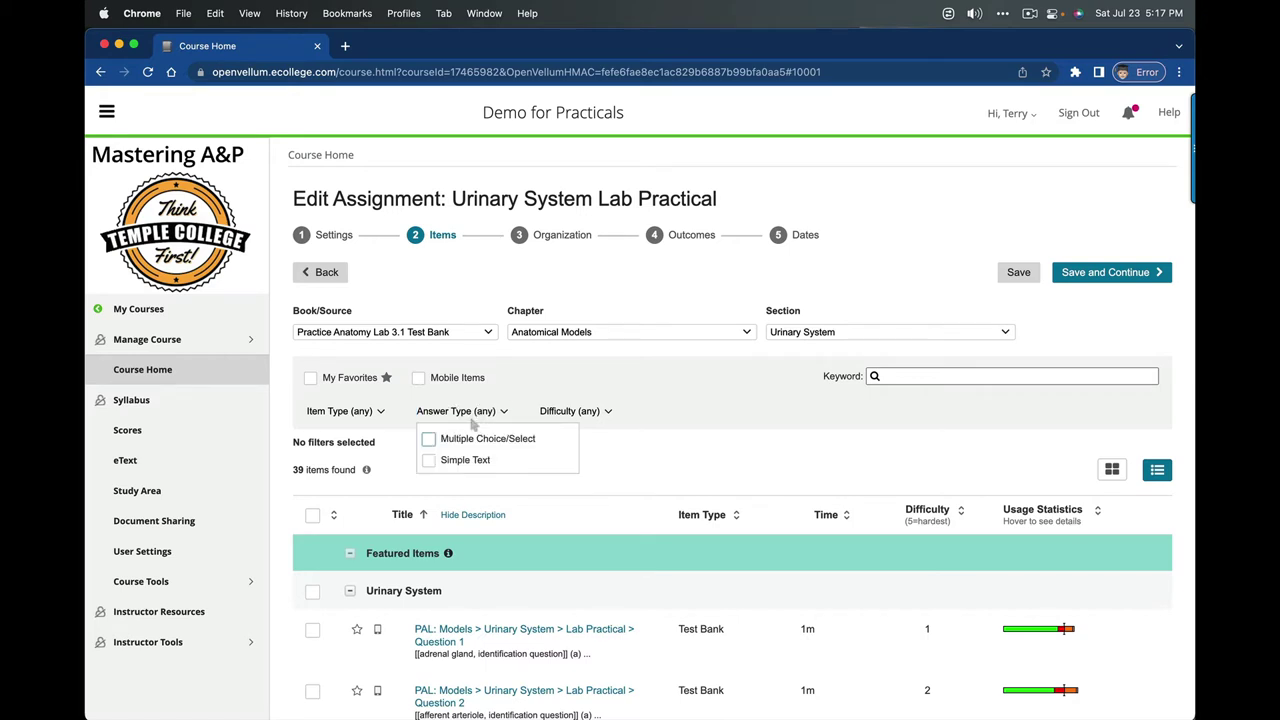
{"action": "left_click", "coordinate": [429, 461]}
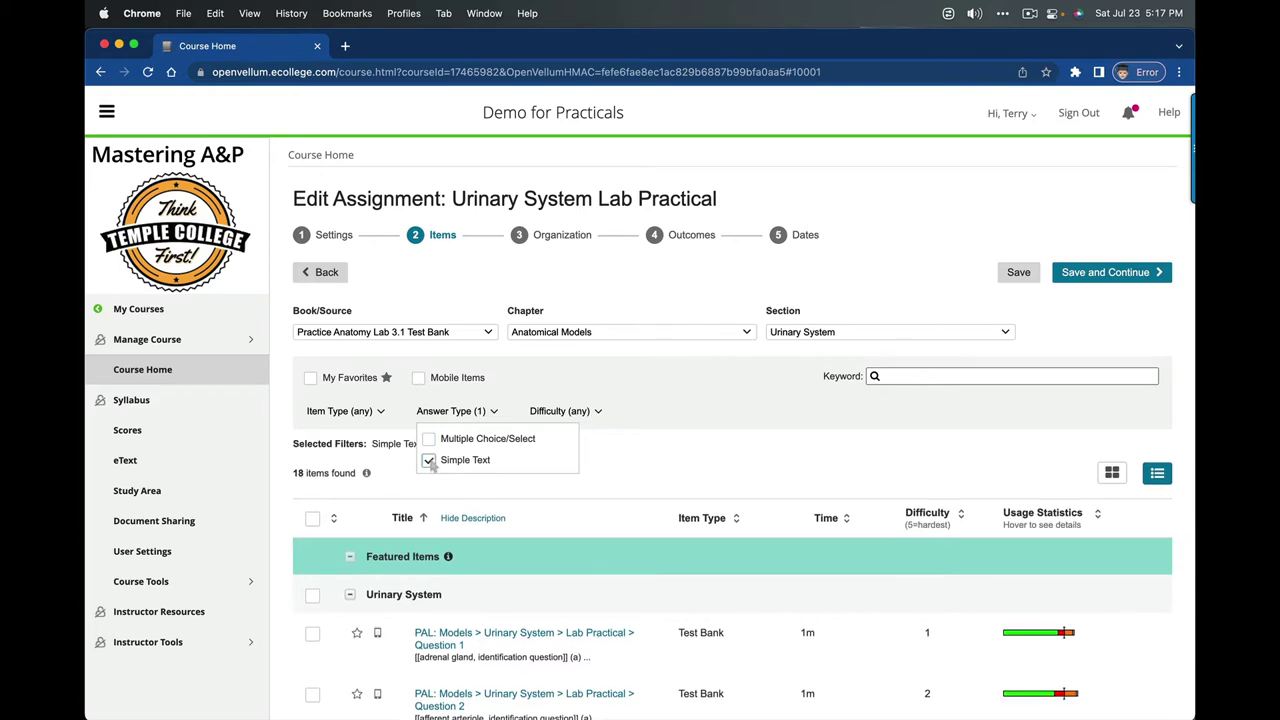
{"action": "left_click", "coordinate": [645, 475]}
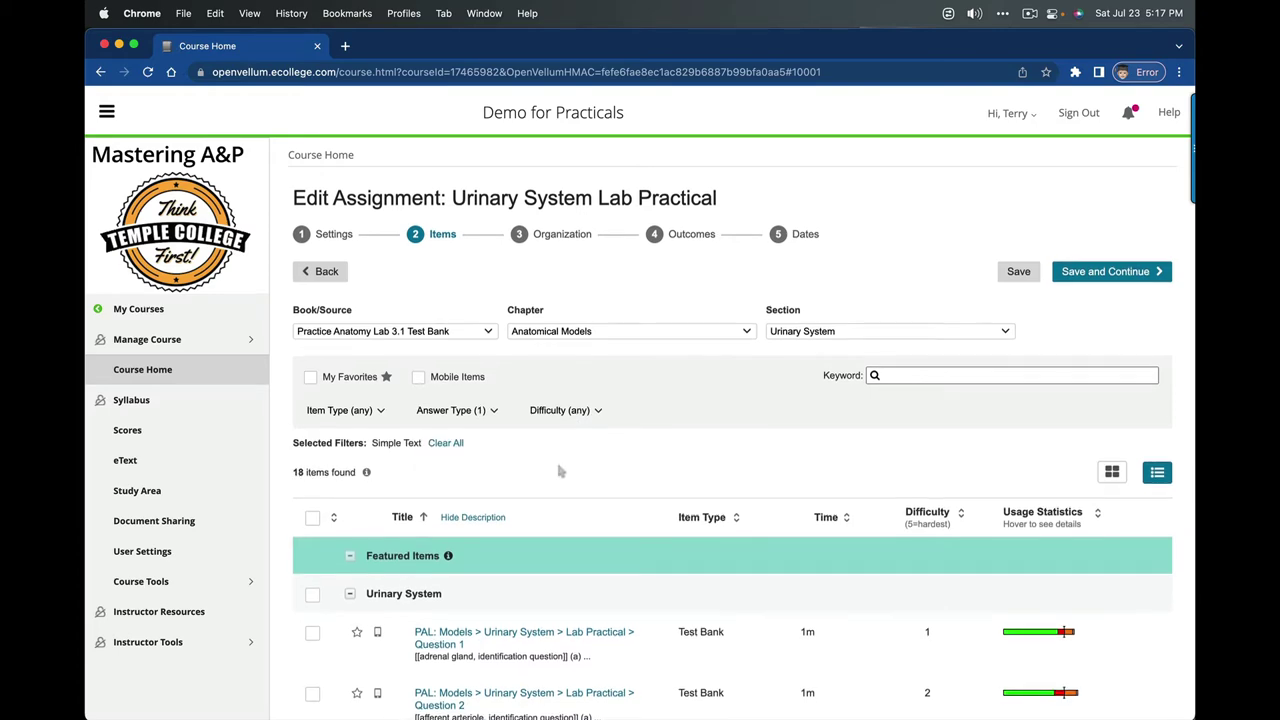
Select Question 2, the afferent arteriole item, in the item list
{"action": "scroll", "coordinate": [560, 471], "scroll_direction": "down", "scroll_amount": 3}
{"action": "scroll", "coordinate": [376, 470], "scroll_direction": "down", "scroll_amount": 2}
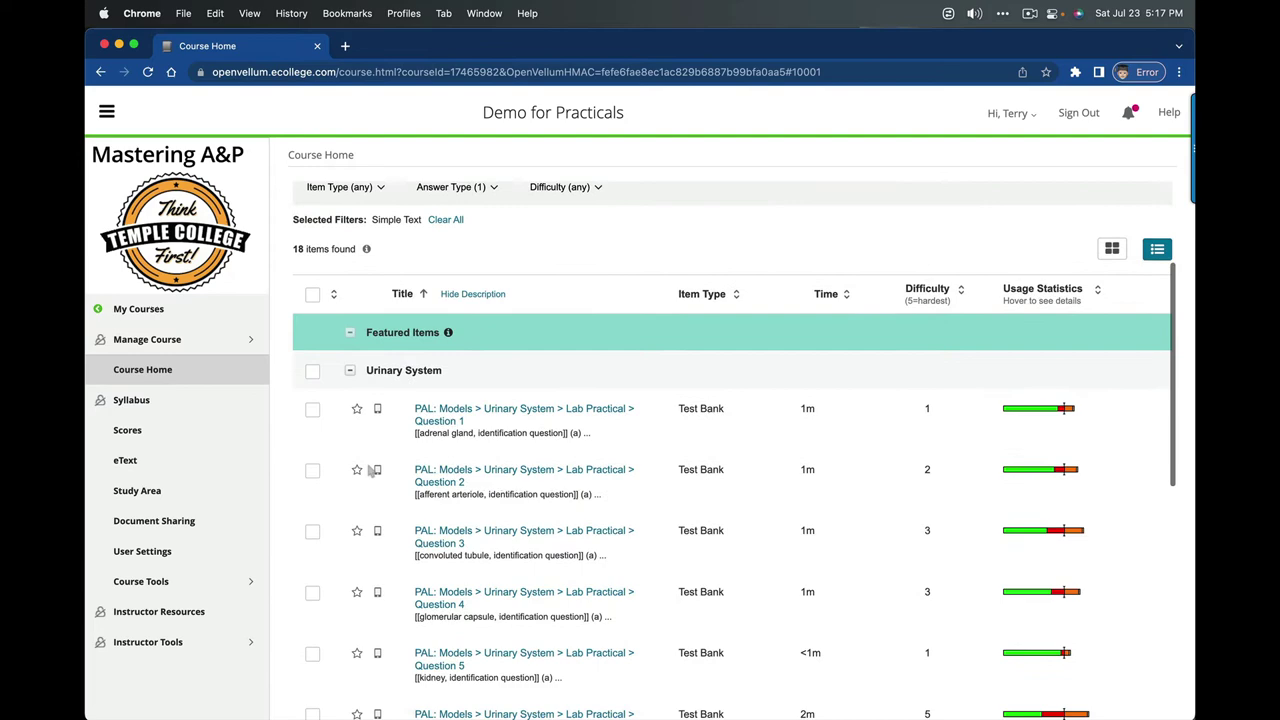
{"action": "scroll", "coordinate": [370, 470], "scroll_direction": "down", "scroll_amount": 1}
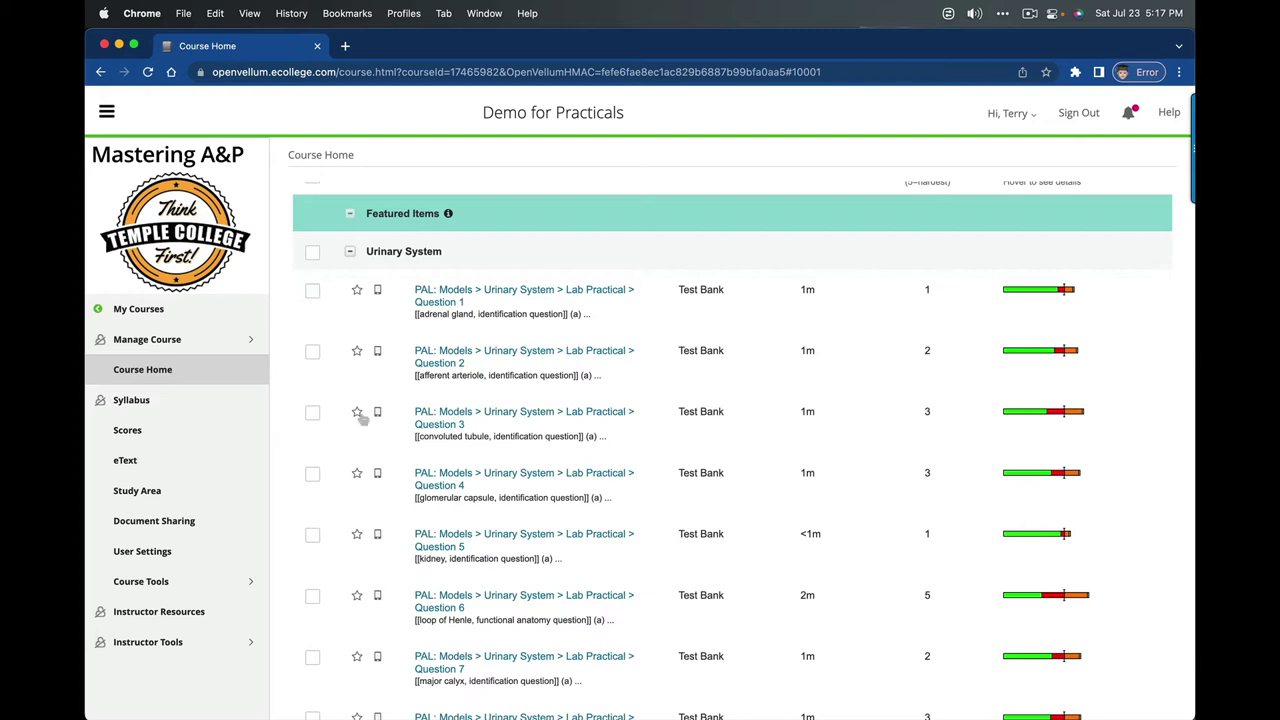
{"action": "left_click", "coordinate": [313, 352]}
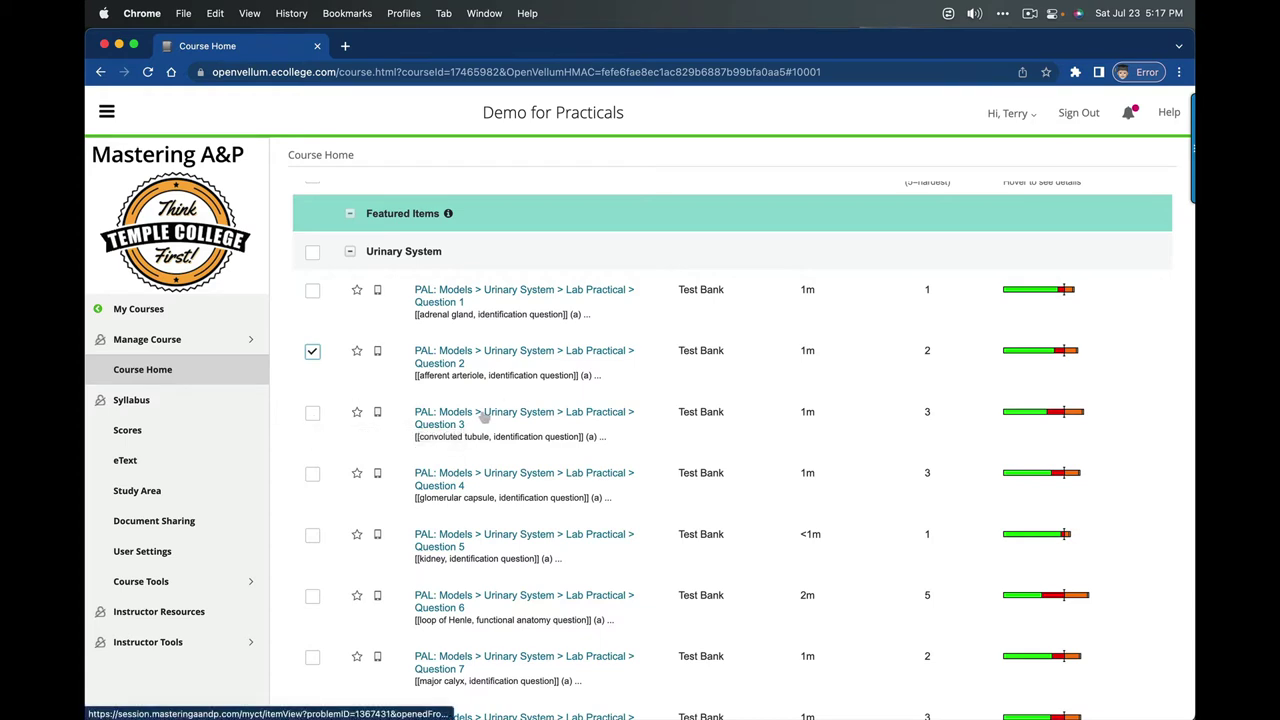
{"action": "left_click", "coordinate": [515, 418]}
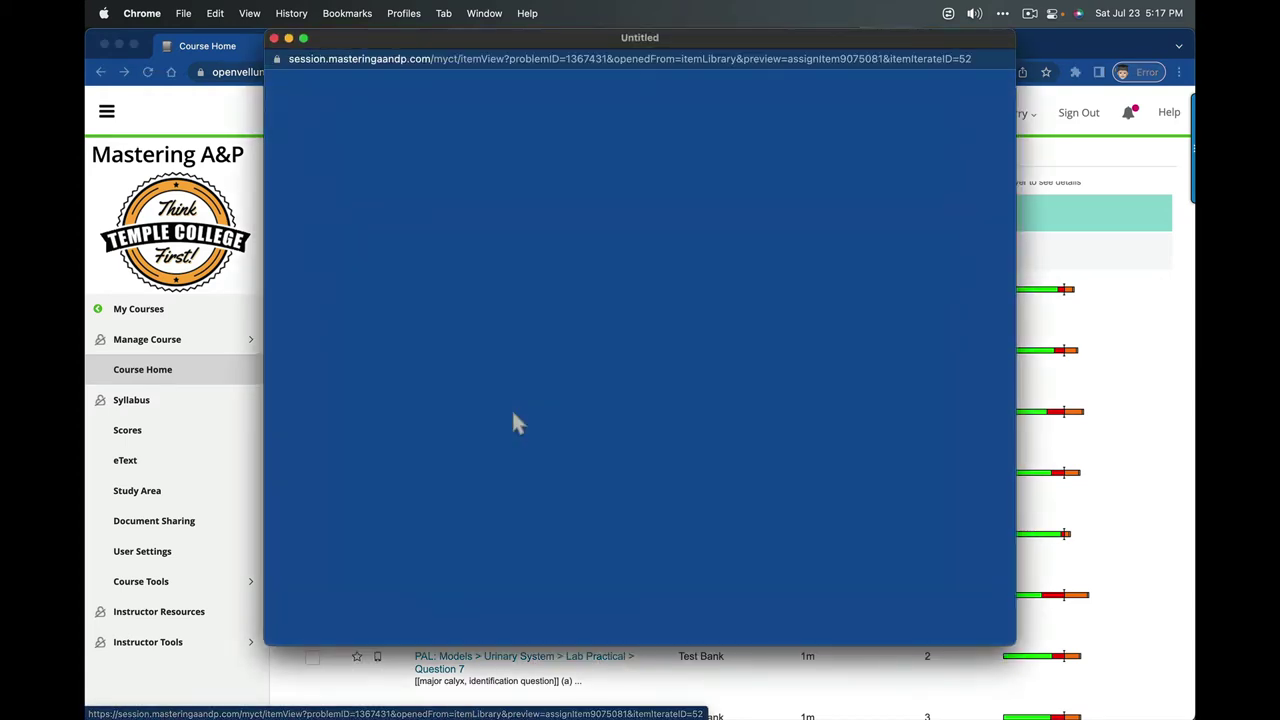
{"action": "scroll", "coordinate": [517, 425], "scroll_direction": "down", "scroll_amount": 5}
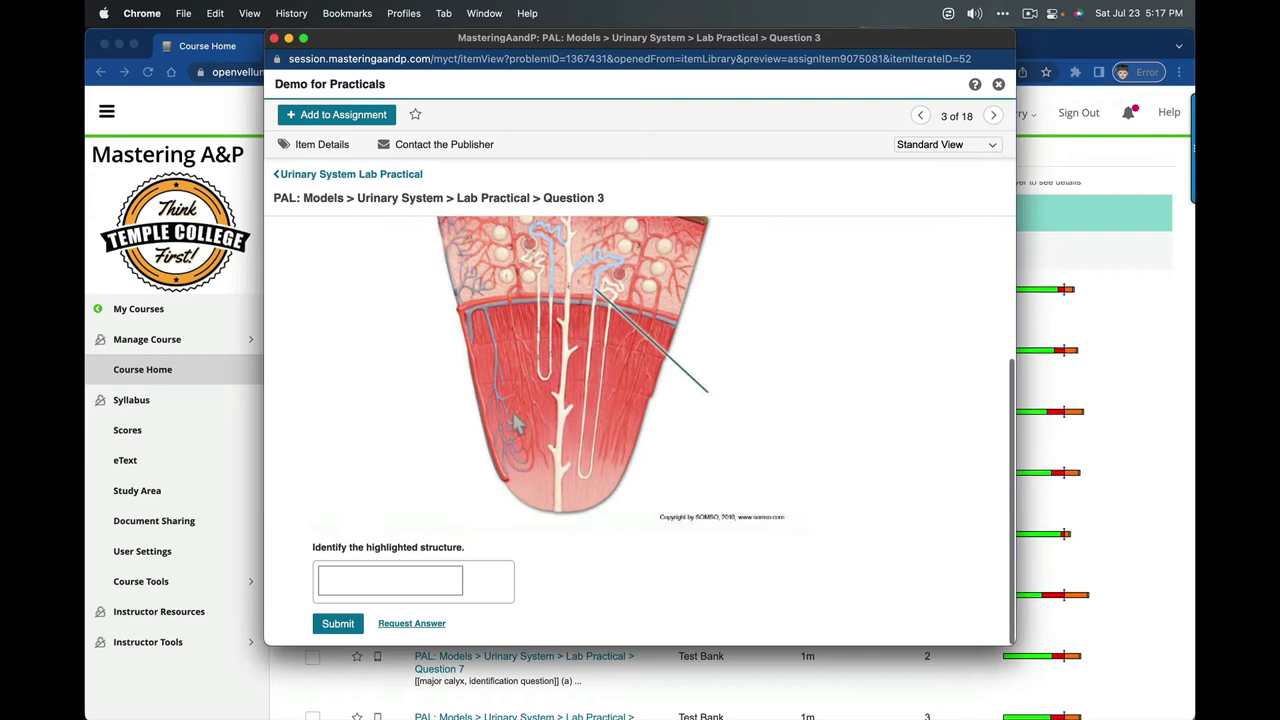
{"action": "left_click", "coordinate": [274, 38]}
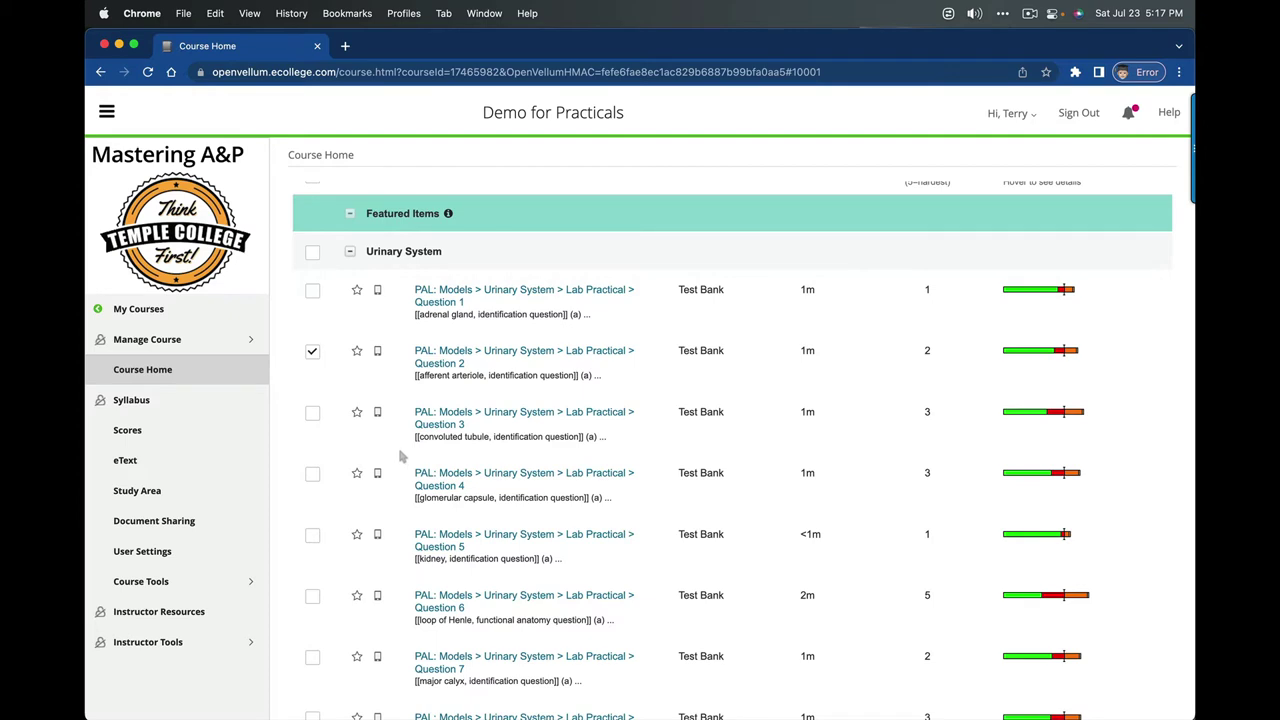
Check Questions 3, 4, 5, 6 and 7 in the item list
{"action": "left_click", "coordinate": [311, 418]}
{"action": "left_click", "coordinate": [313, 474]}
{"action": "left_click", "coordinate": [313, 535]}
{"action": "scroll", "coordinate": [390, 580], "scroll_direction": "down", "scroll_amount": 3}
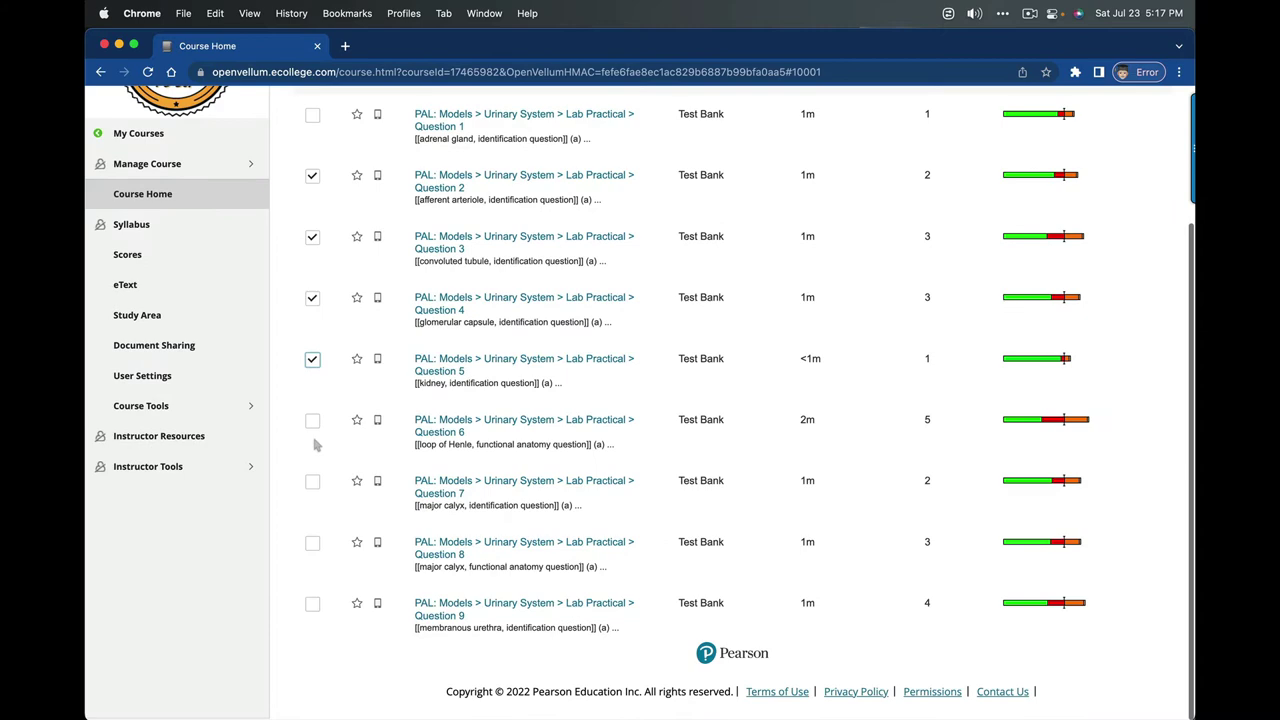
{"action": "left_click", "coordinate": [313, 425]}
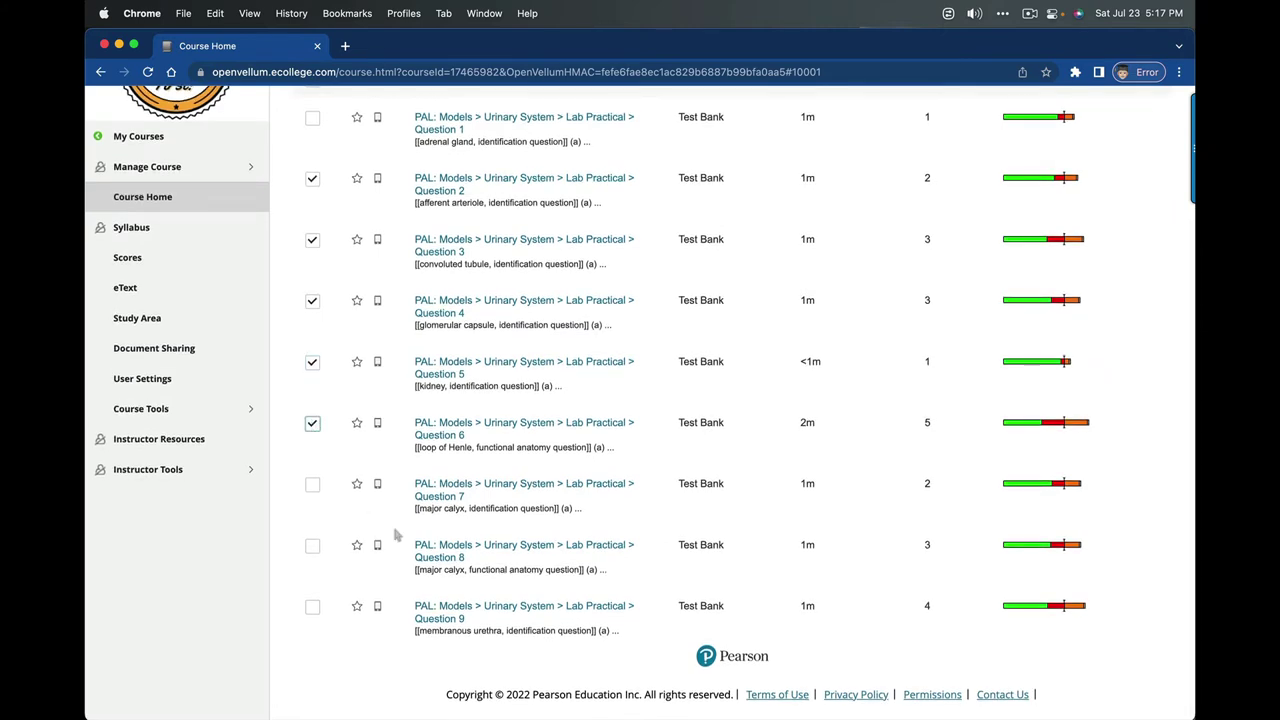
{"action": "left_click", "coordinate": [313, 485]}
{"action": "scroll", "coordinate": [371, 528], "scroll_direction": "down", "scroll_amount": 2}
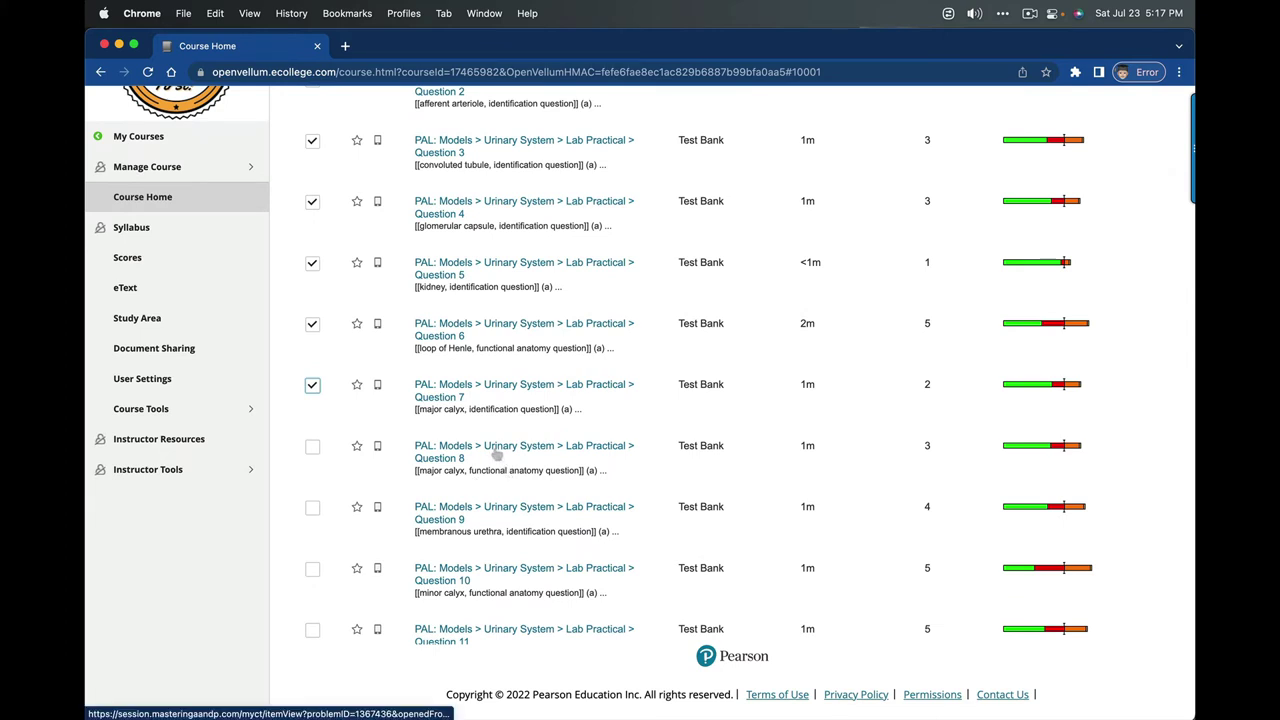
{"action": "left_click", "coordinate": [496, 453]}
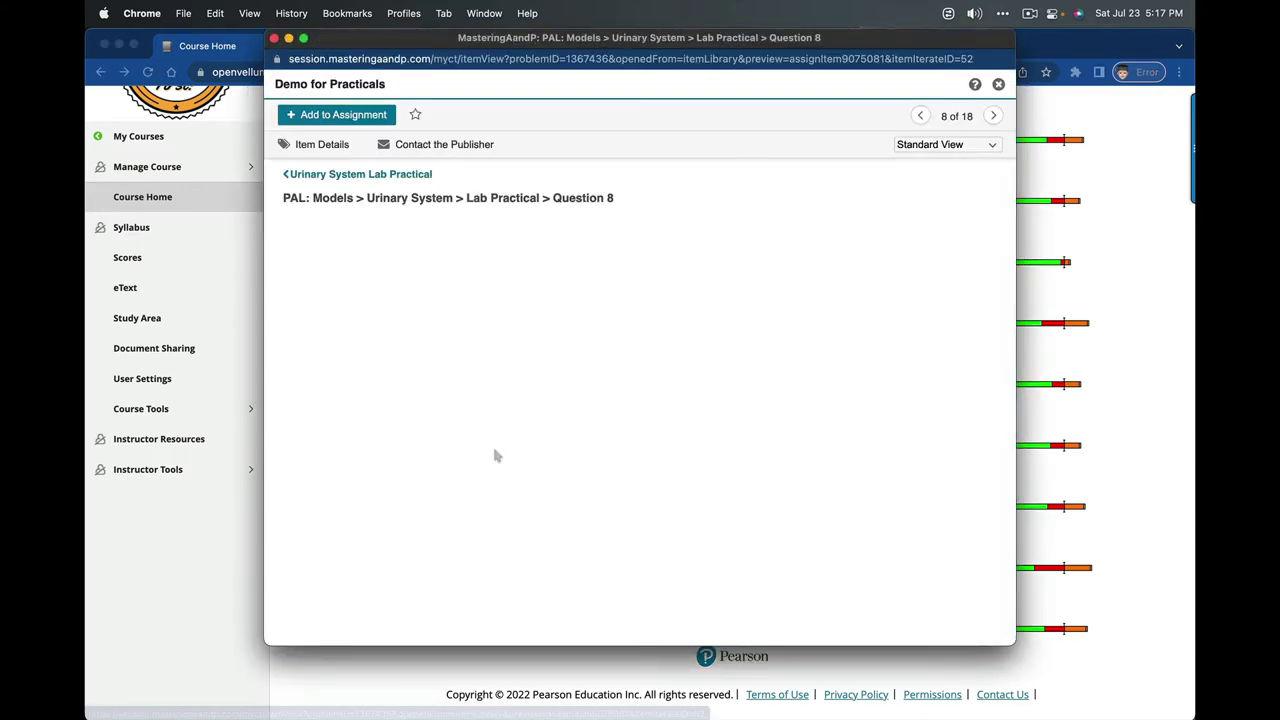
{"action": "scroll", "coordinate": [496, 453], "scroll_direction": "down", "scroll_amount": 4}
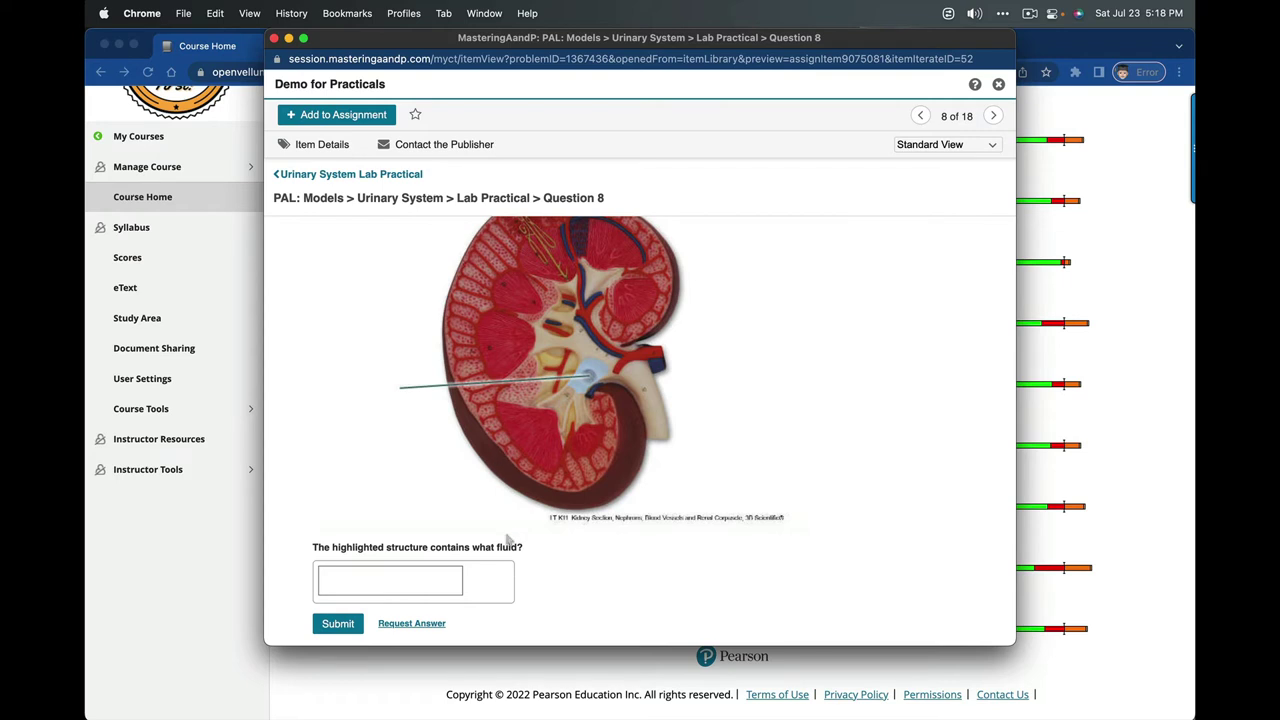
{"action": "left_click", "coordinate": [274, 38]}
{"action": "scroll", "coordinate": [400, 320], "scroll_direction": "down", "scroll_amount": 1}
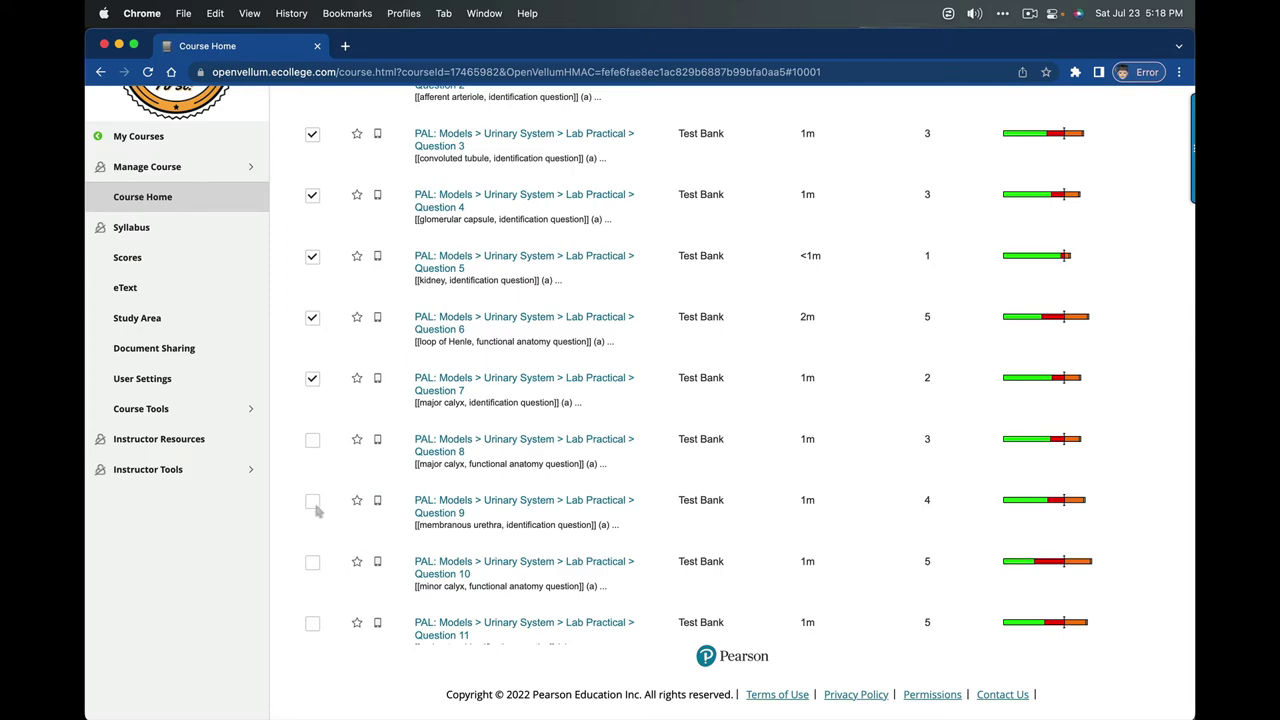
Check Questions 10, 12, 13, 14, 15, 16 and 18 in the item list
{"action": "left_click", "coordinate": [312, 563]}
{"action": "scroll", "coordinate": [457, 571], "scroll_direction": "down", "scroll_amount": 5}
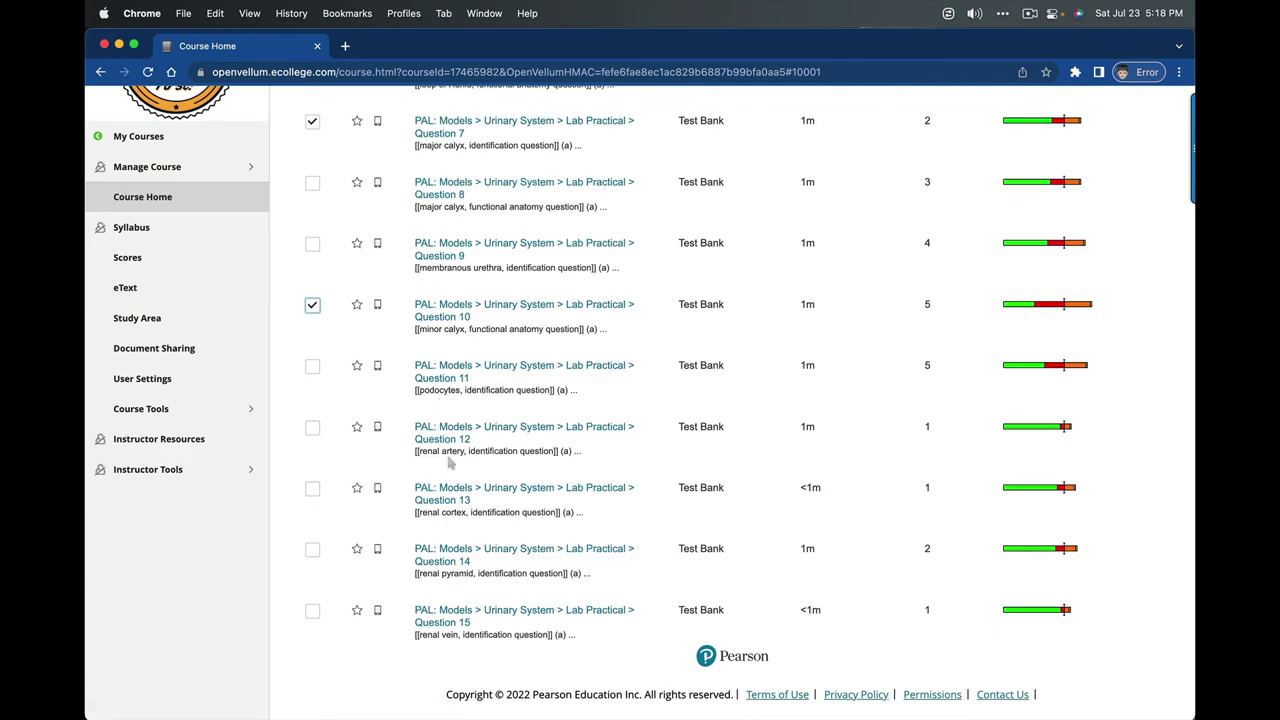
{"action": "left_click", "coordinate": [312, 430]}
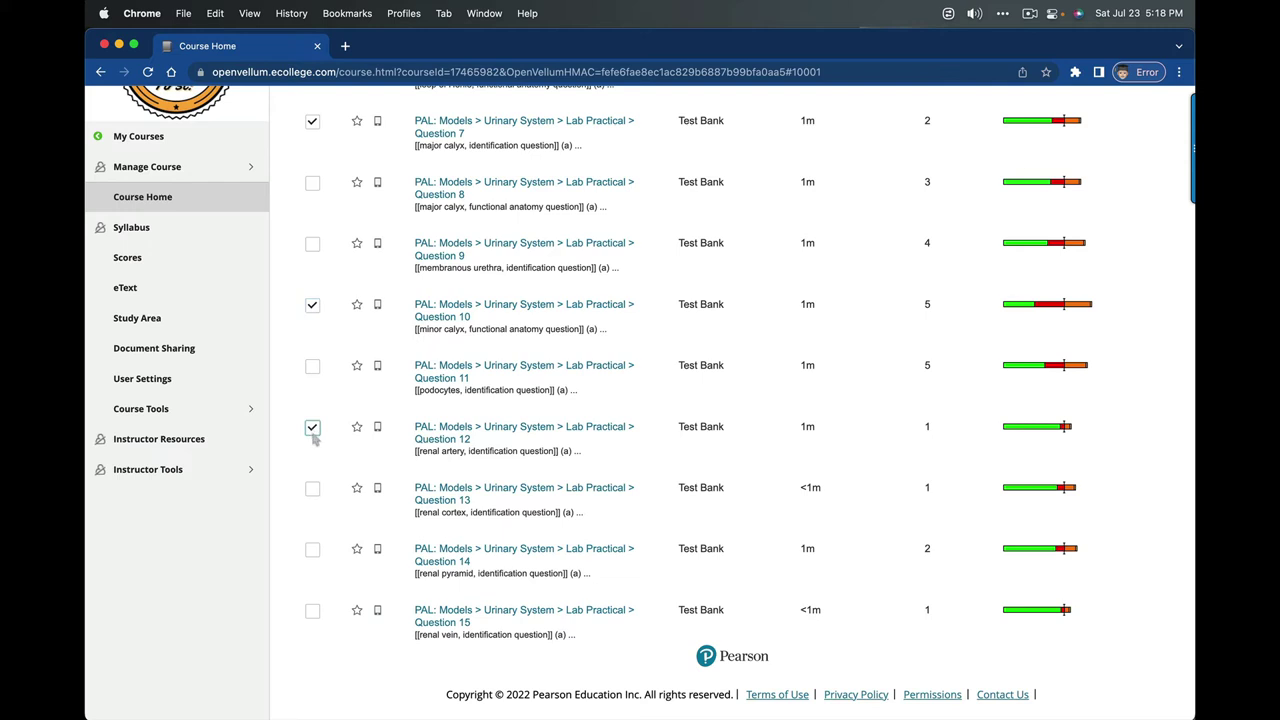
{"action": "left_click", "coordinate": [313, 489]}
{"action": "left_click", "coordinate": [313, 551]}
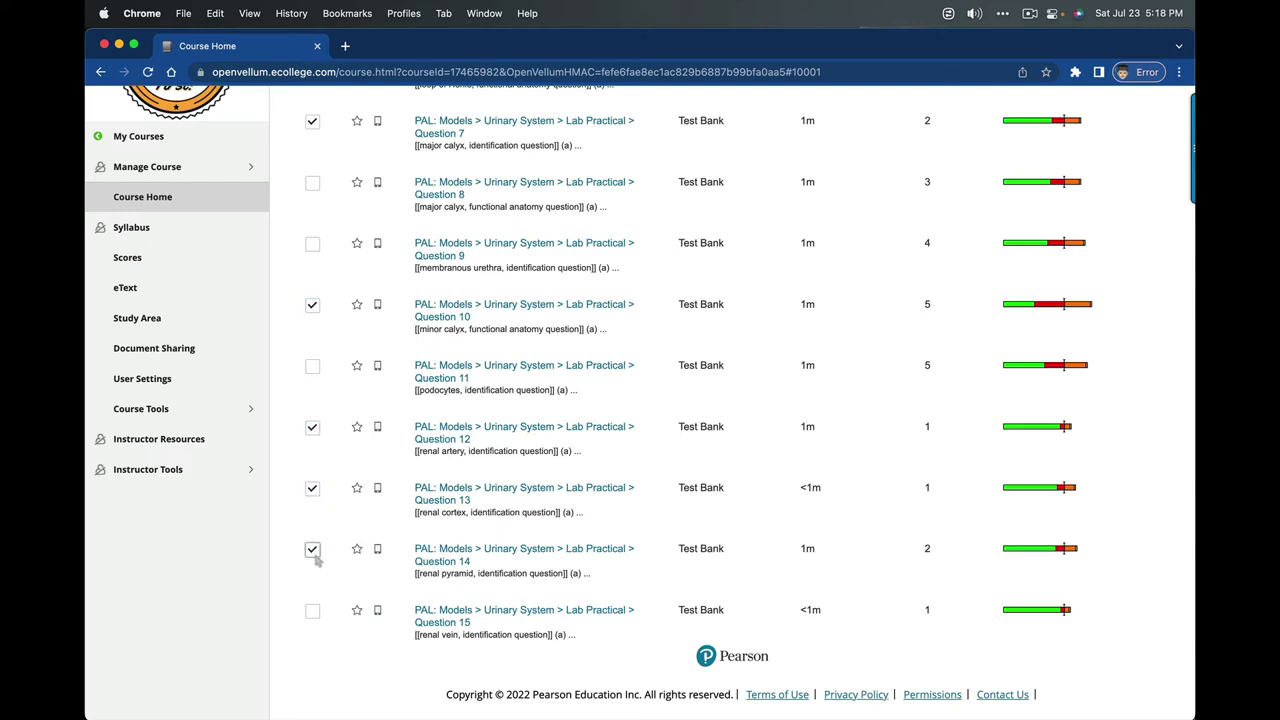
{"action": "left_click", "coordinate": [312, 613]}
{"action": "scroll", "coordinate": [447, 572], "scroll_direction": "down", "scroll_amount": 5}
{"action": "scroll", "coordinate": [447, 572], "scroll_direction": "down", "scroll_amount": 2}
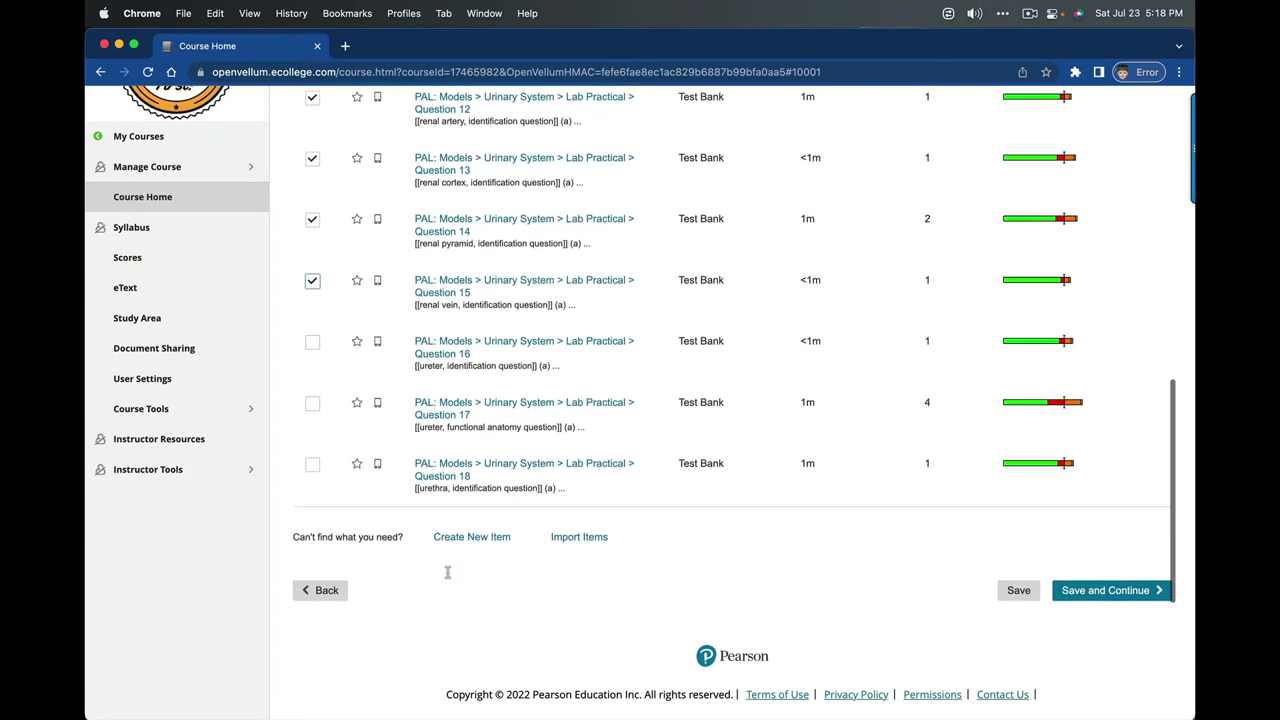
{"action": "left_click", "coordinate": [312, 343]}
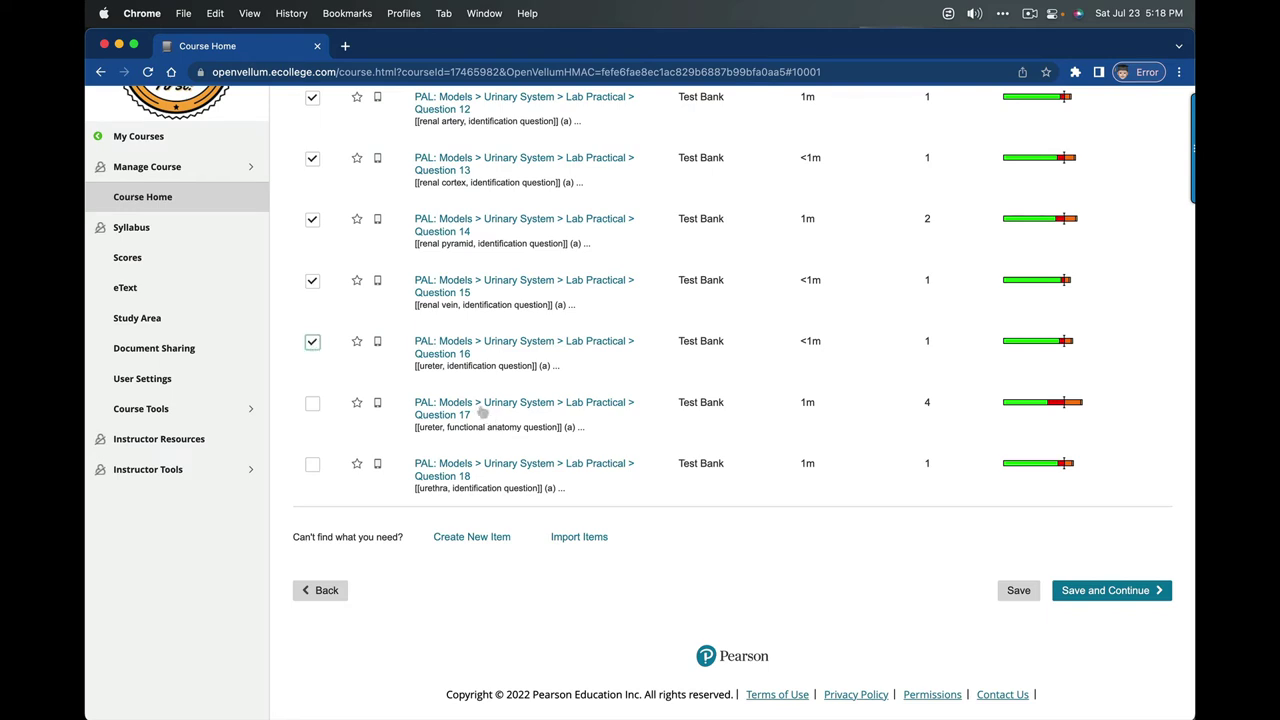
{"action": "left_click", "coordinate": [313, 466]}
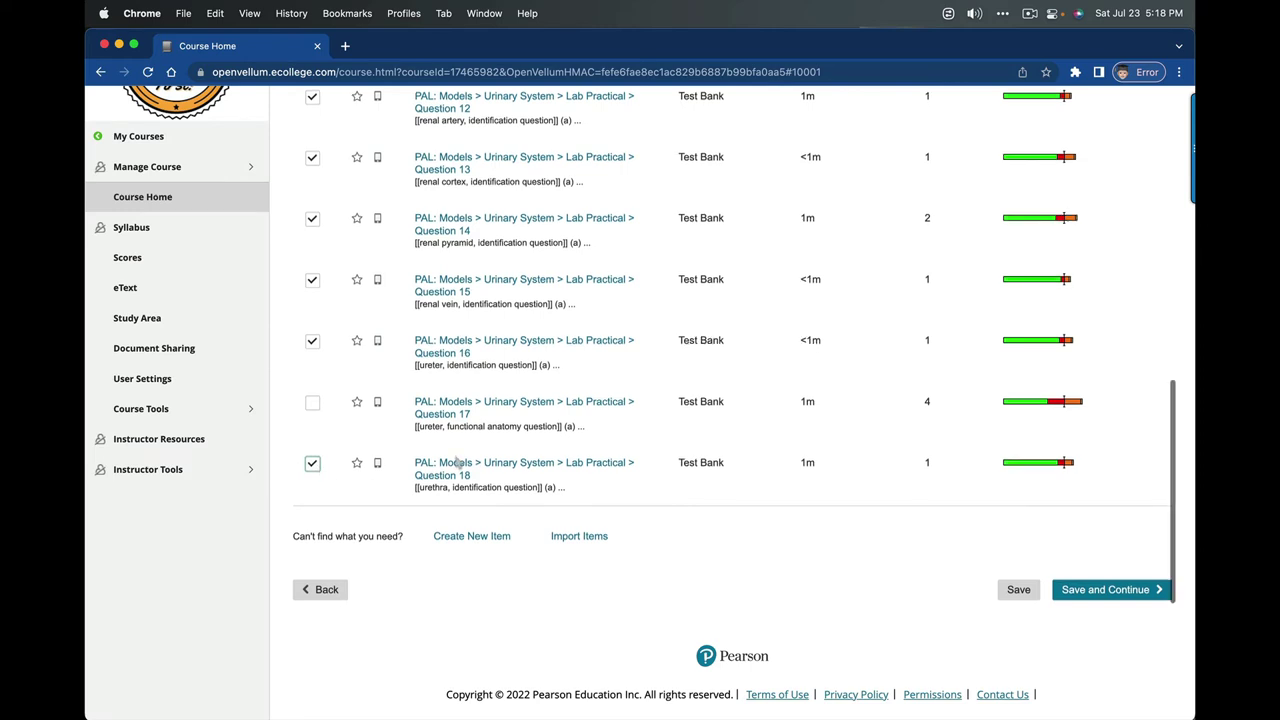
{"action": "scroll", "coordinate": [600, 450], "scroll_direction": "down", "scroll_amount": 2}
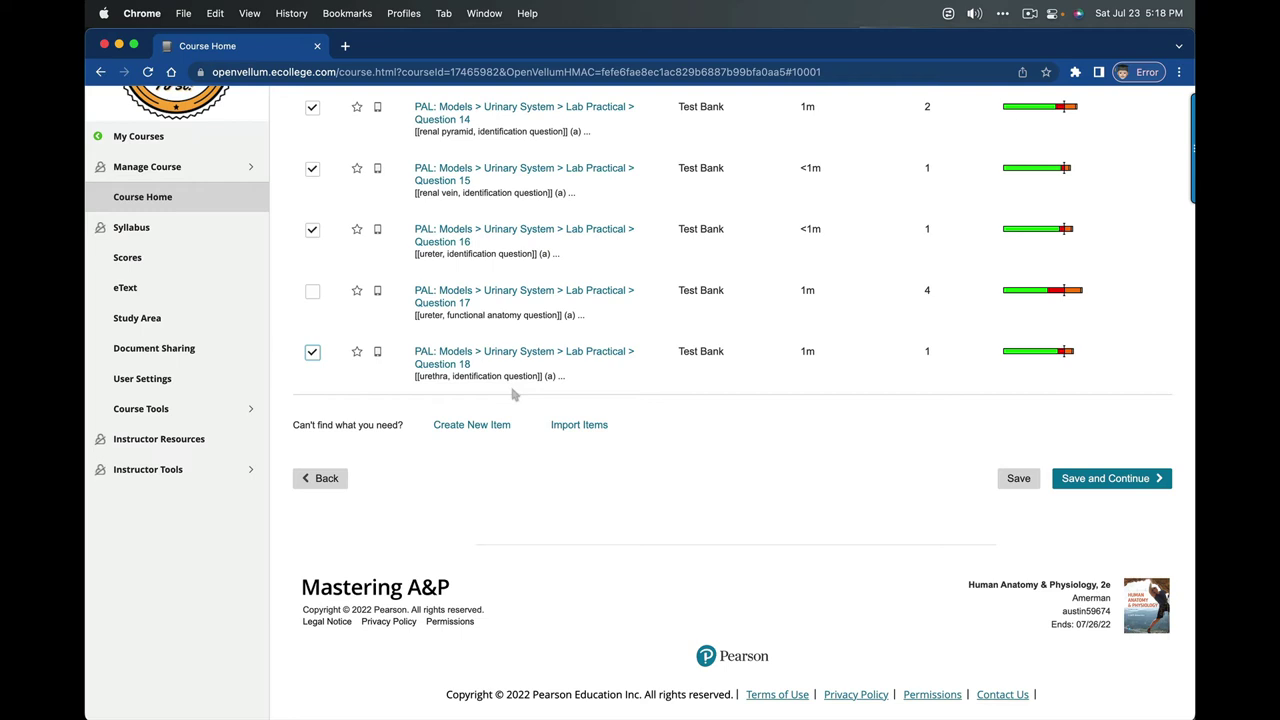
Save the 13 selected items totalling 10 minutes and dismiss the confirmation
{"action": "left_click", "coordinate": [1016, 480]}
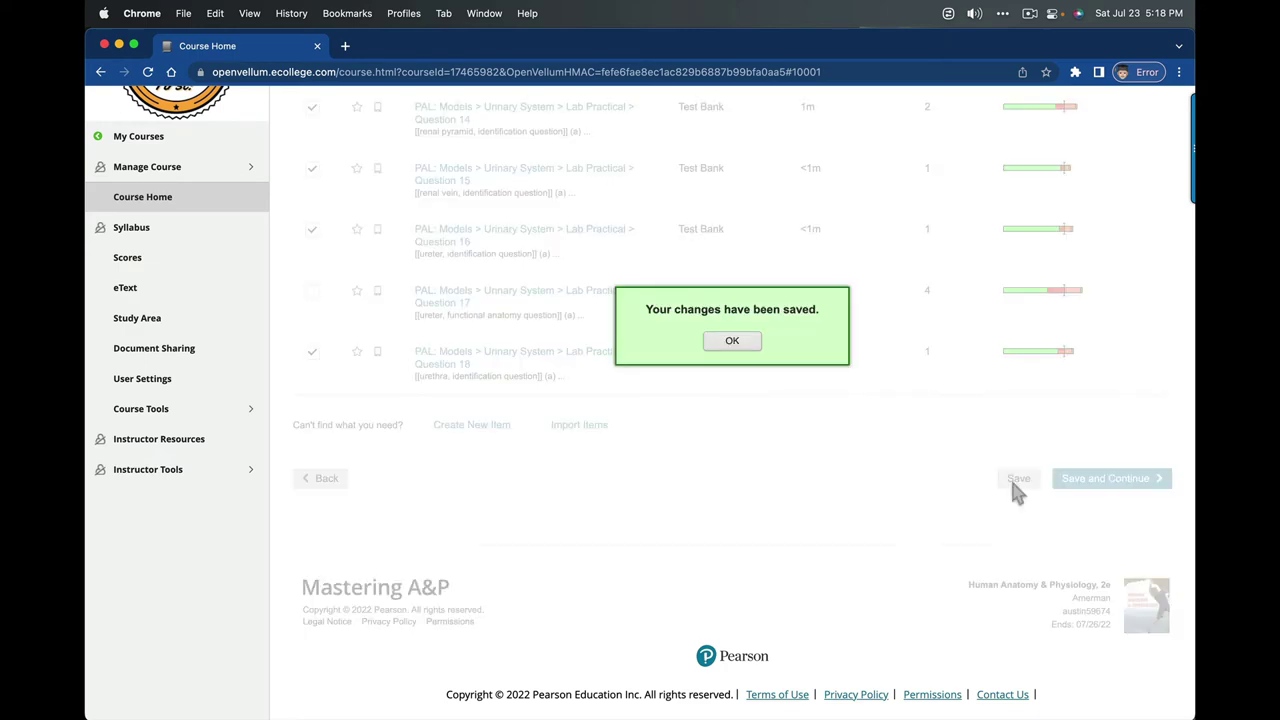
{"action": "left_click", "coordinate": [732, 340]}
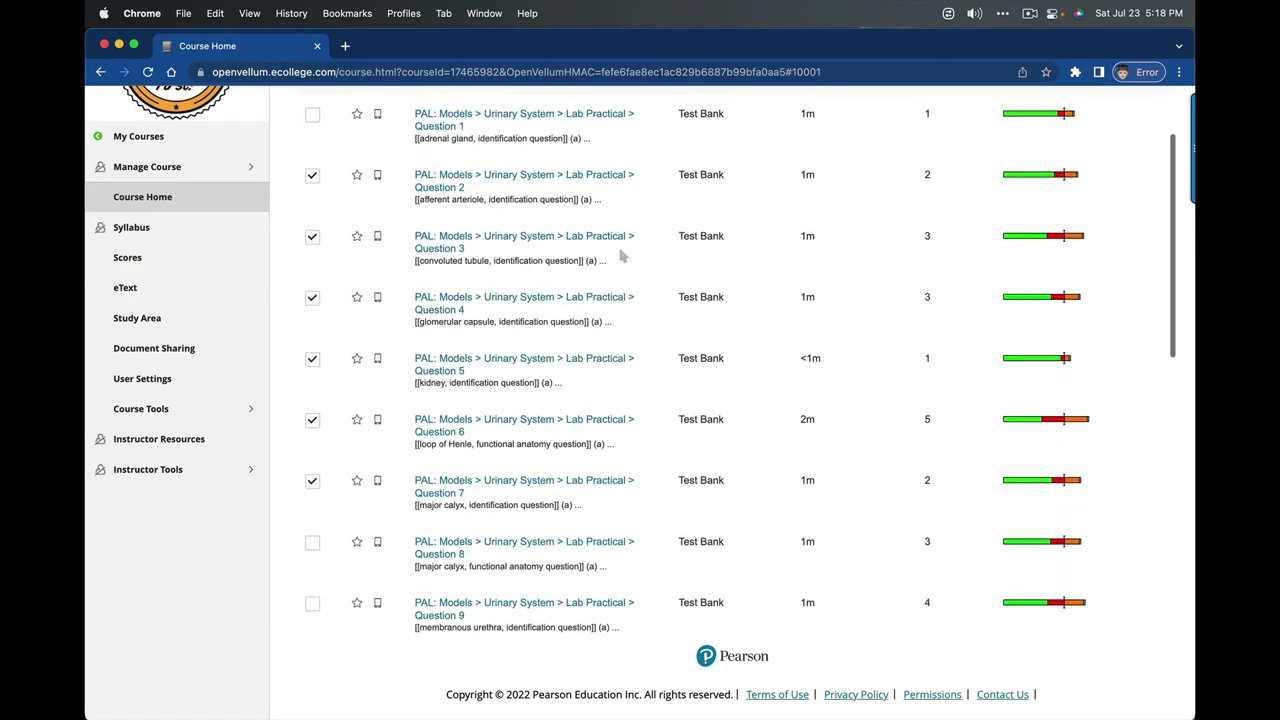
{"action": "scroll", "coordinate": [620, 257], "scroll_direction": "up", "scroll_amount": 10}
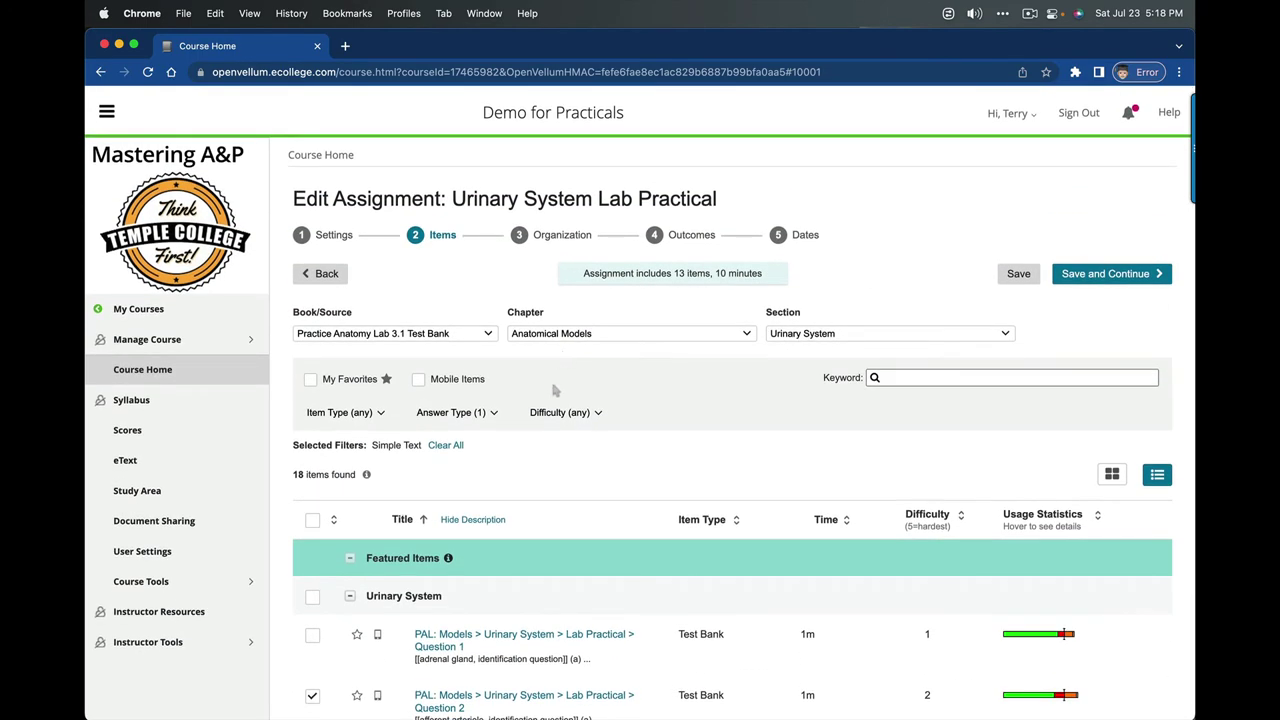
Go to the Organization step with item descriptions shown
{"action": "left_click", "coordinate": [549, 238]}
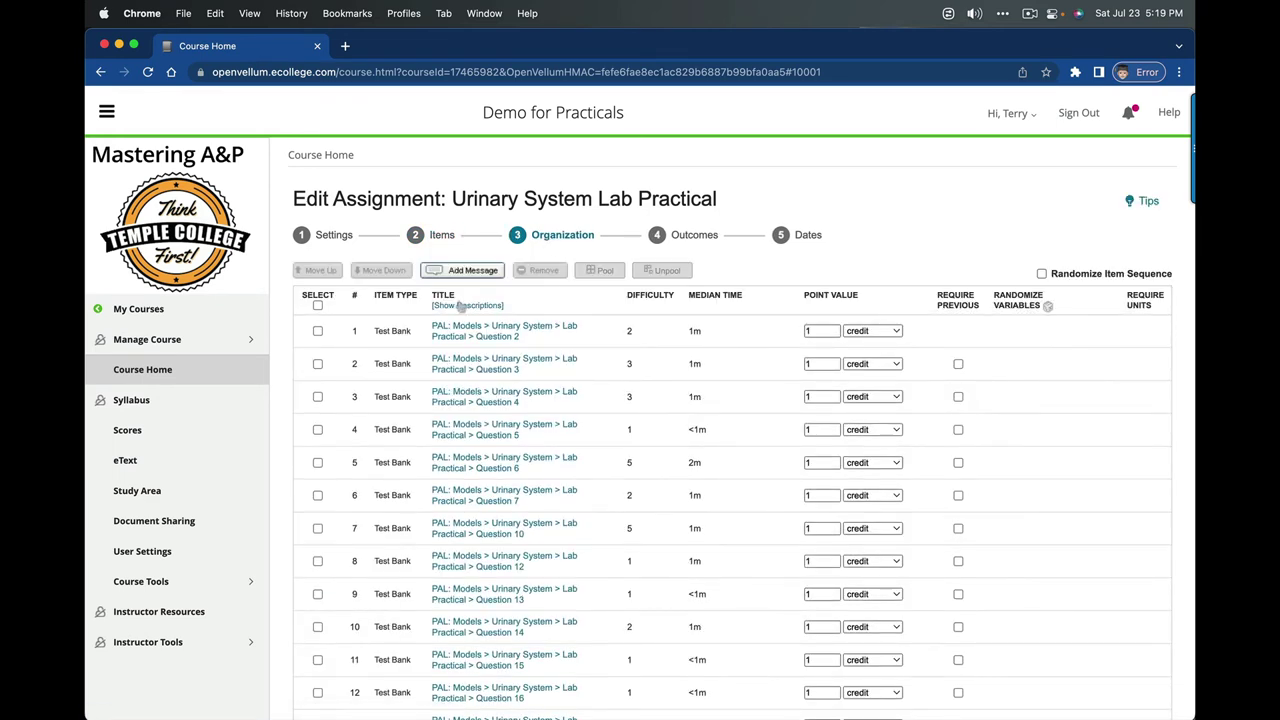
{"action": "left_click", "coordinate": [463, 306]}
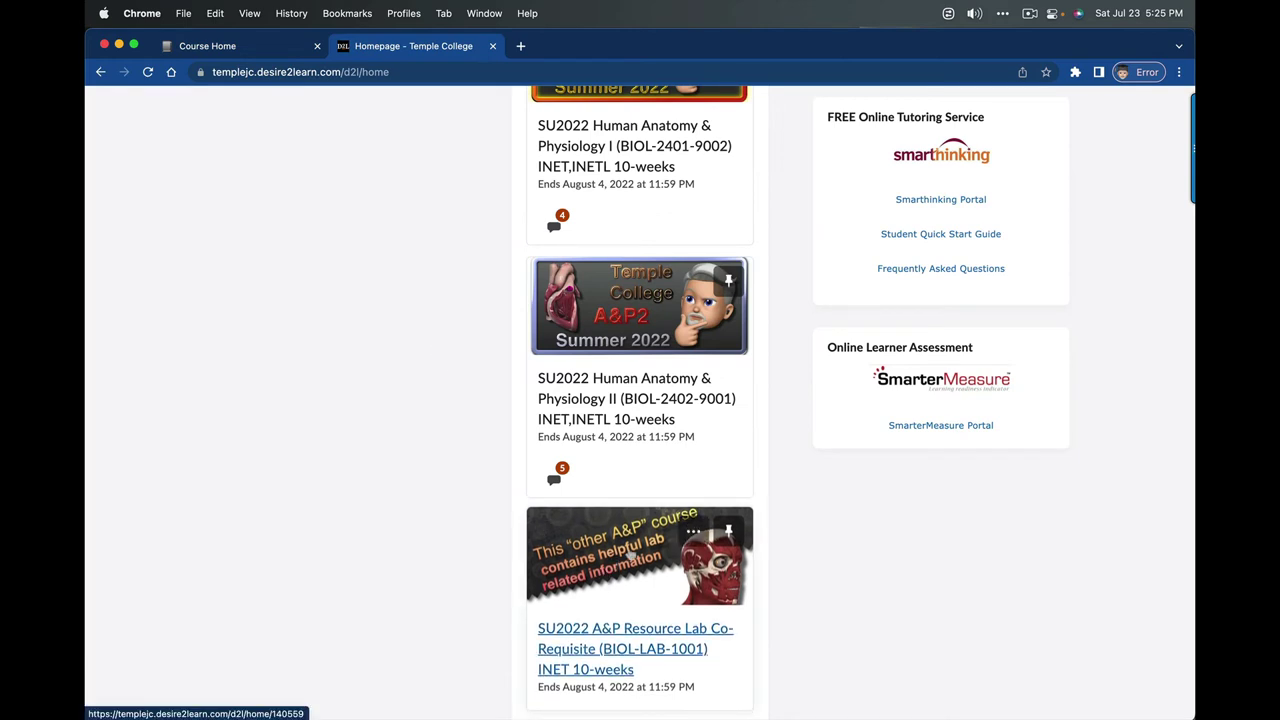
Open the A&P Resource Lab's Urinary System lab video on YouTube
{"action": "left_click", "coordinate": [632, 553]}
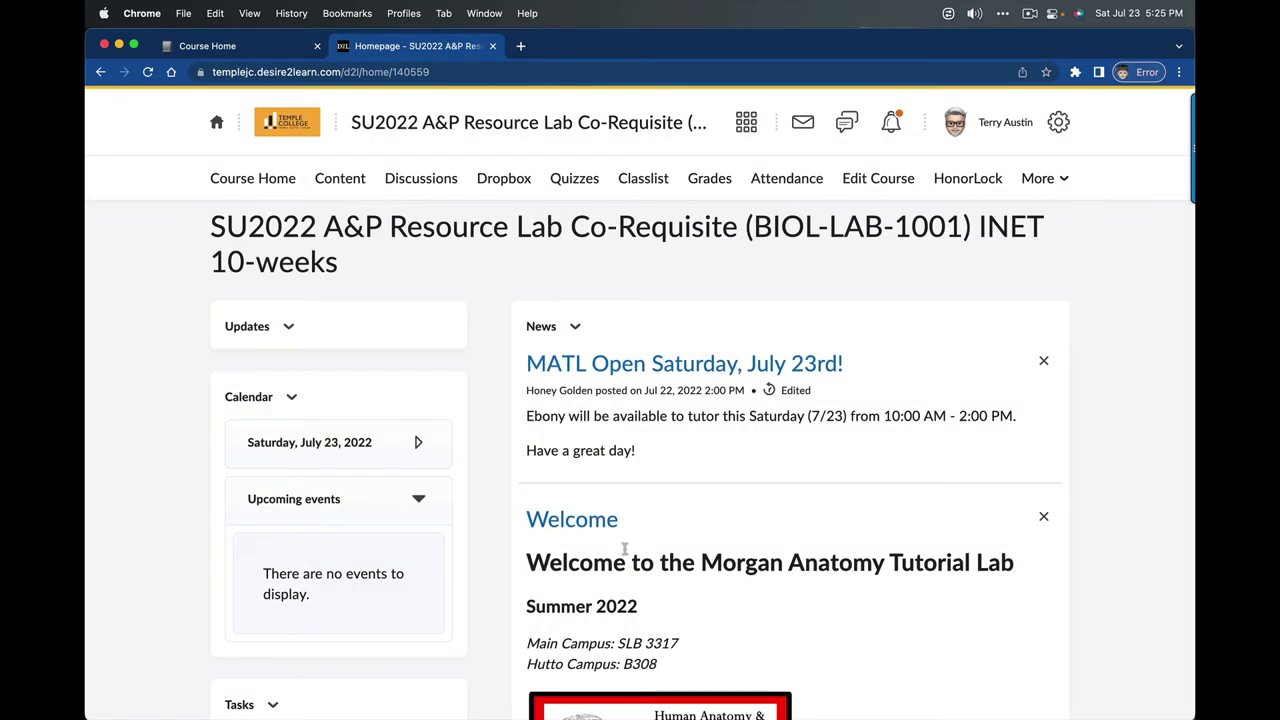
{"action": "scroll", "coordinate": [669, 518], "scroll_direction": "down", "scroll_amount": 15}
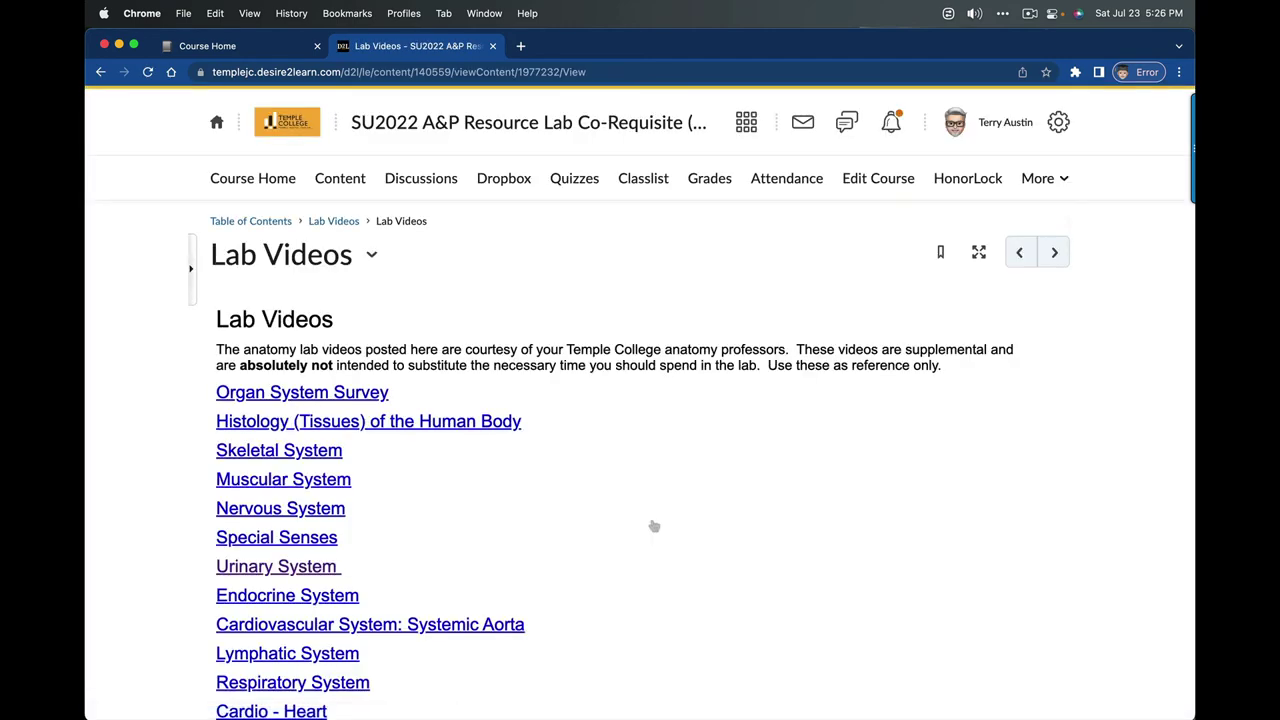
{"action": "scroll", "coordinate": [654, 526], "scroll_direction": "down", "scroll_amount": 2}
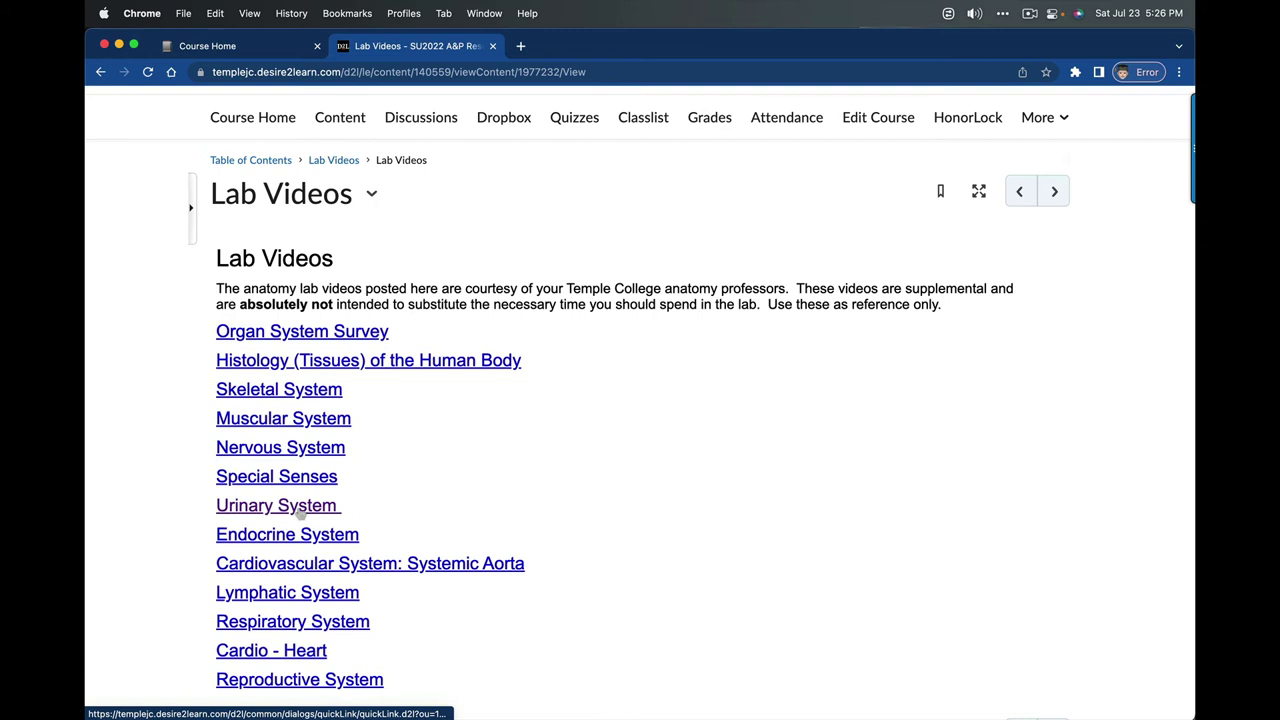
{"action": "left_click", "coordinate": [309, 511]}
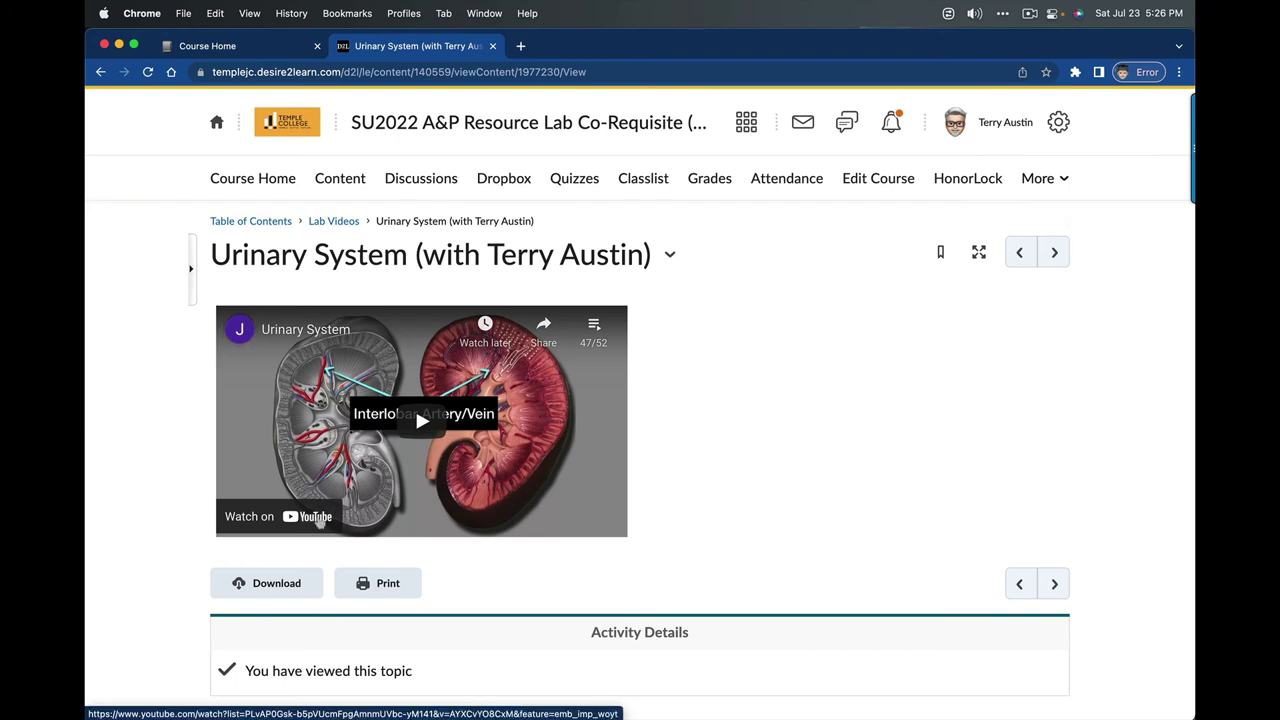
{"action": "left_click", "coordinate": [318, 518]}
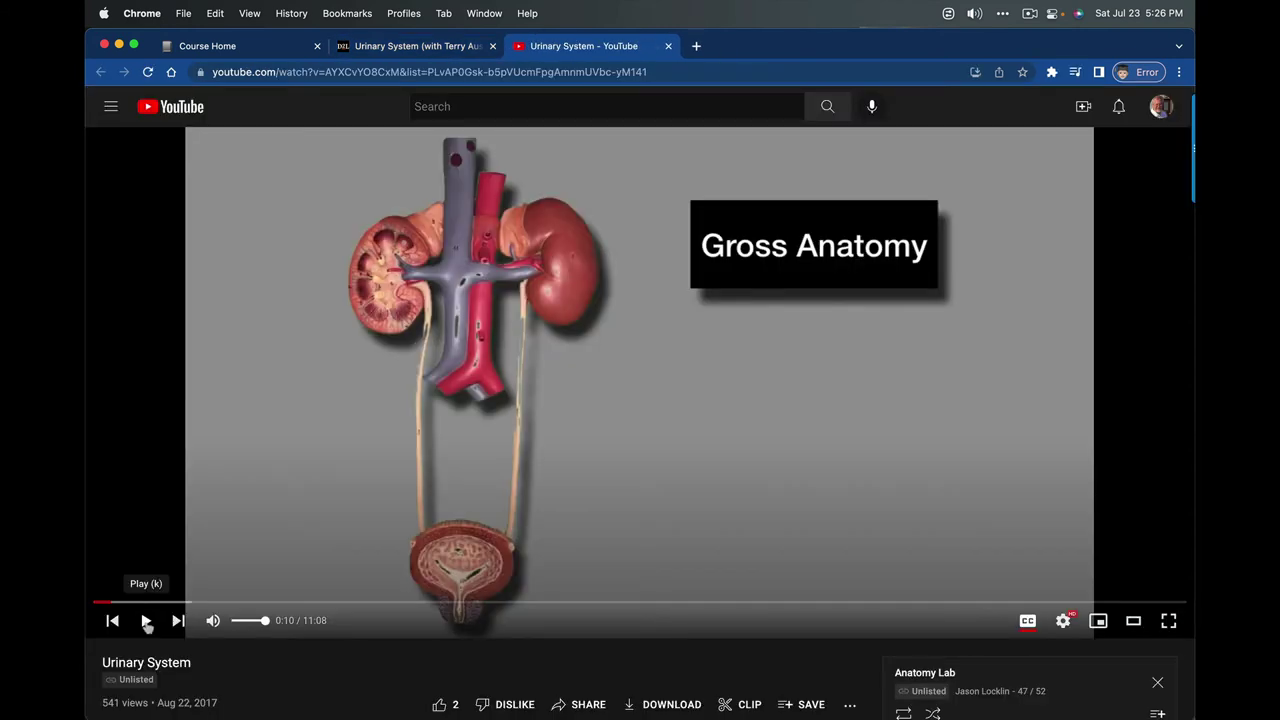
Copy the video's youtu.be share link and return to the Mastering A&P assignment
{"action": "left_click", "coordinate": [587, 705]}
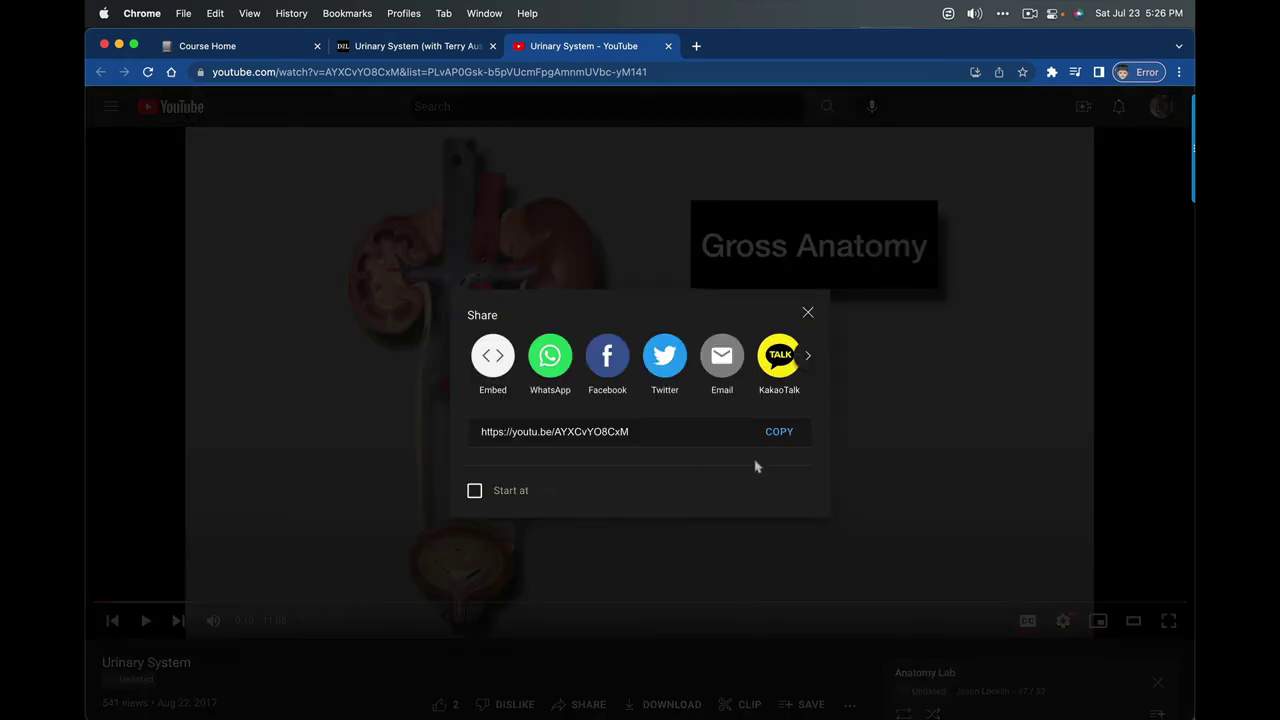
{"action": "left_click", "coordinate": [779, 432]}
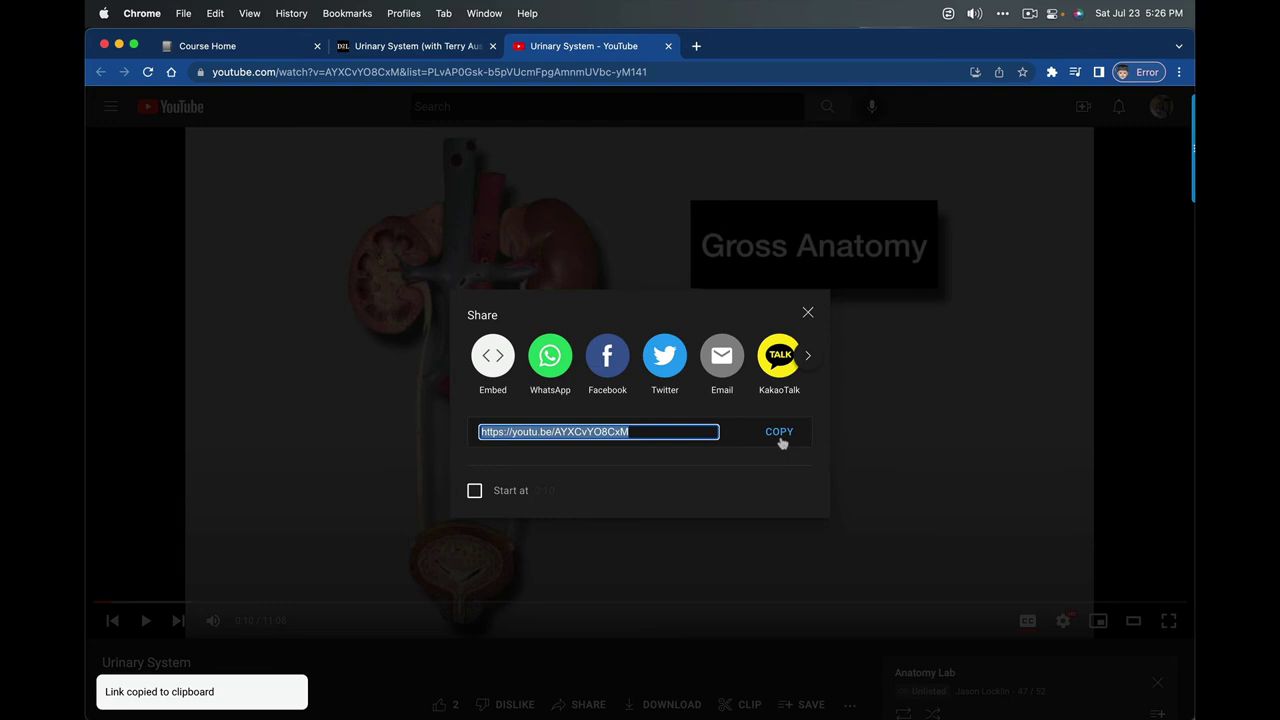
{"action": "left_click", "coordinate": [266, 53]}
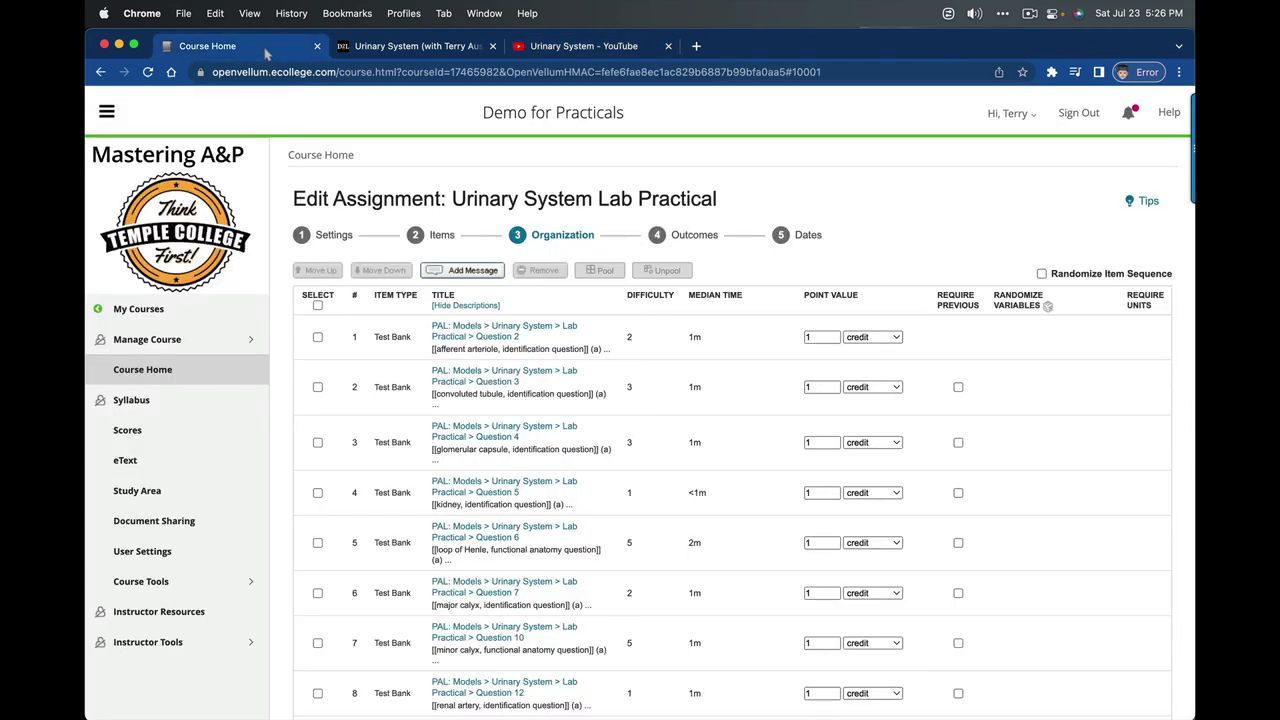
Add the message 'Before you work on this assignment, please watch this video.' above item 1
{"action": "left_click", "coordinate": [317, 337]}
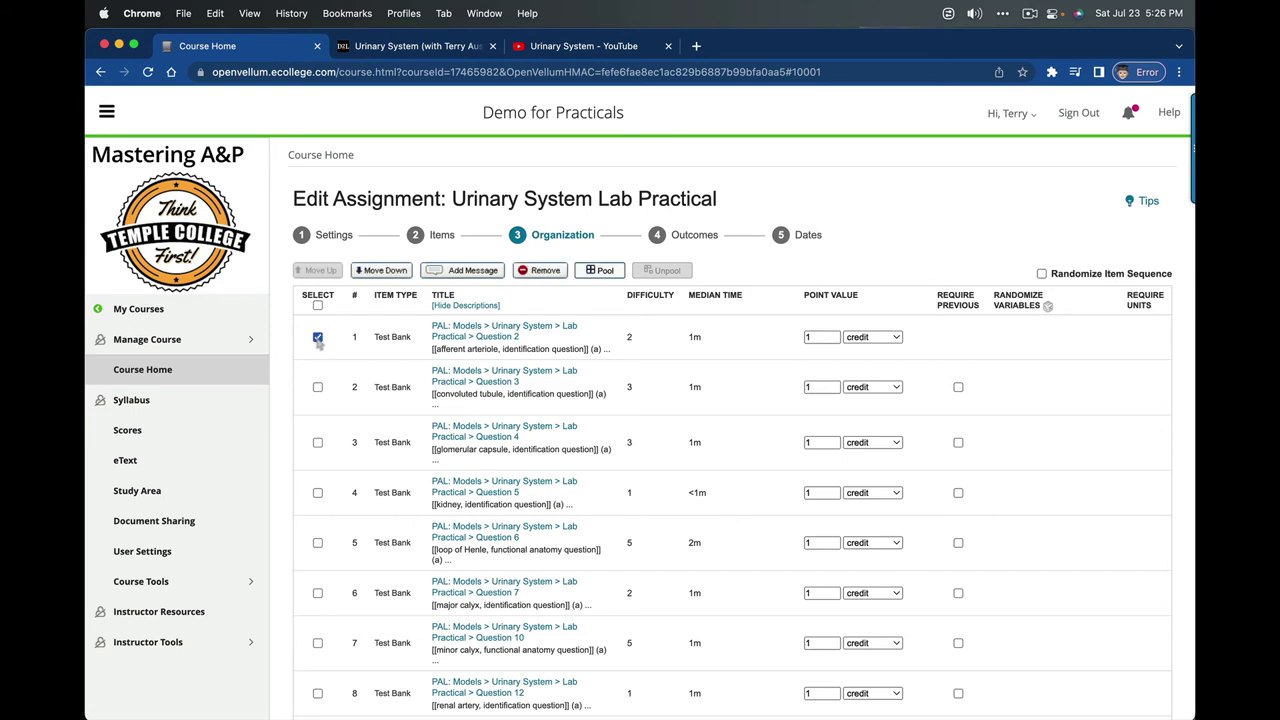
{"action": "left_click", "coordinate": [472, 279]}
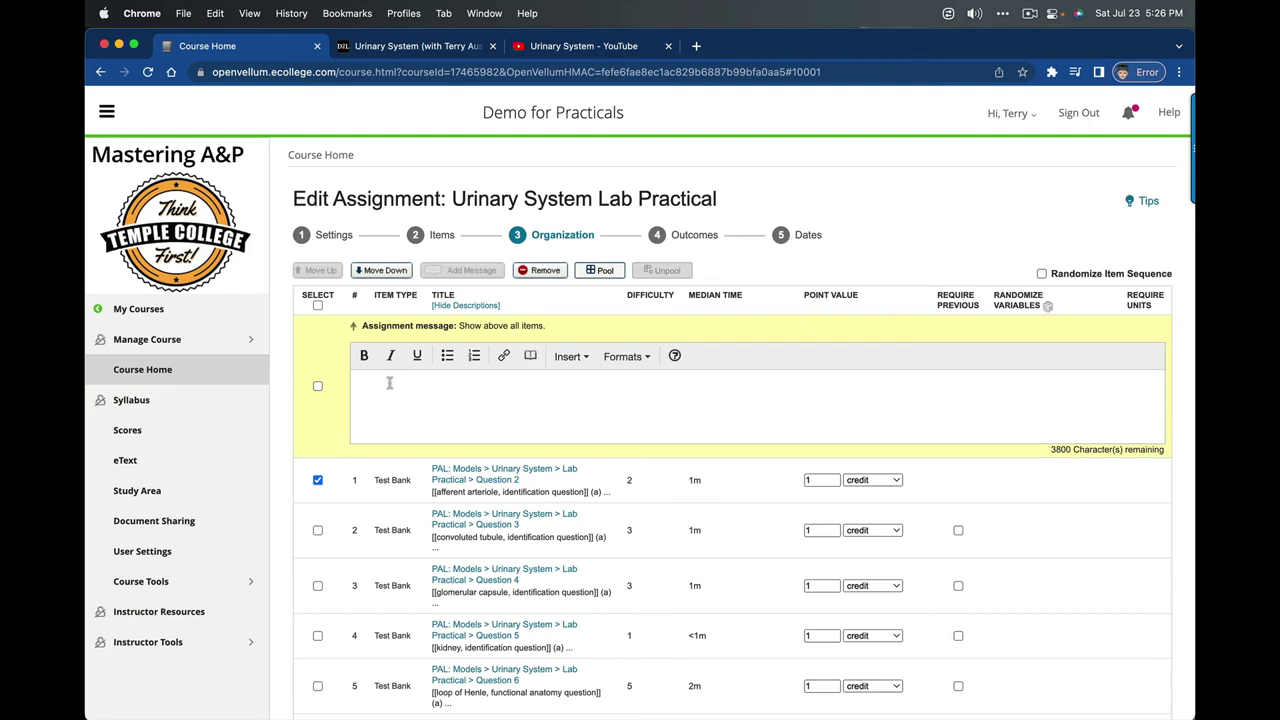
{"action": "type", "text": "Before you work on this assignment"}
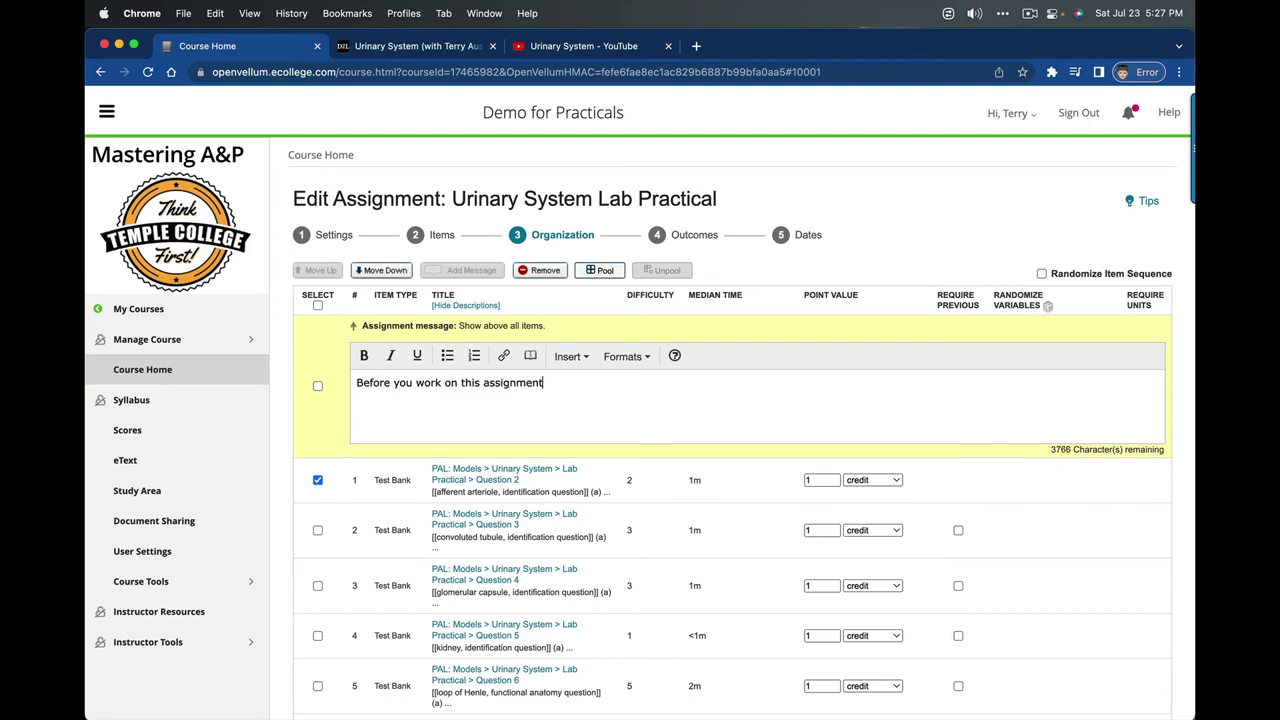
{"action": "type", "text": ", please watch this video."}
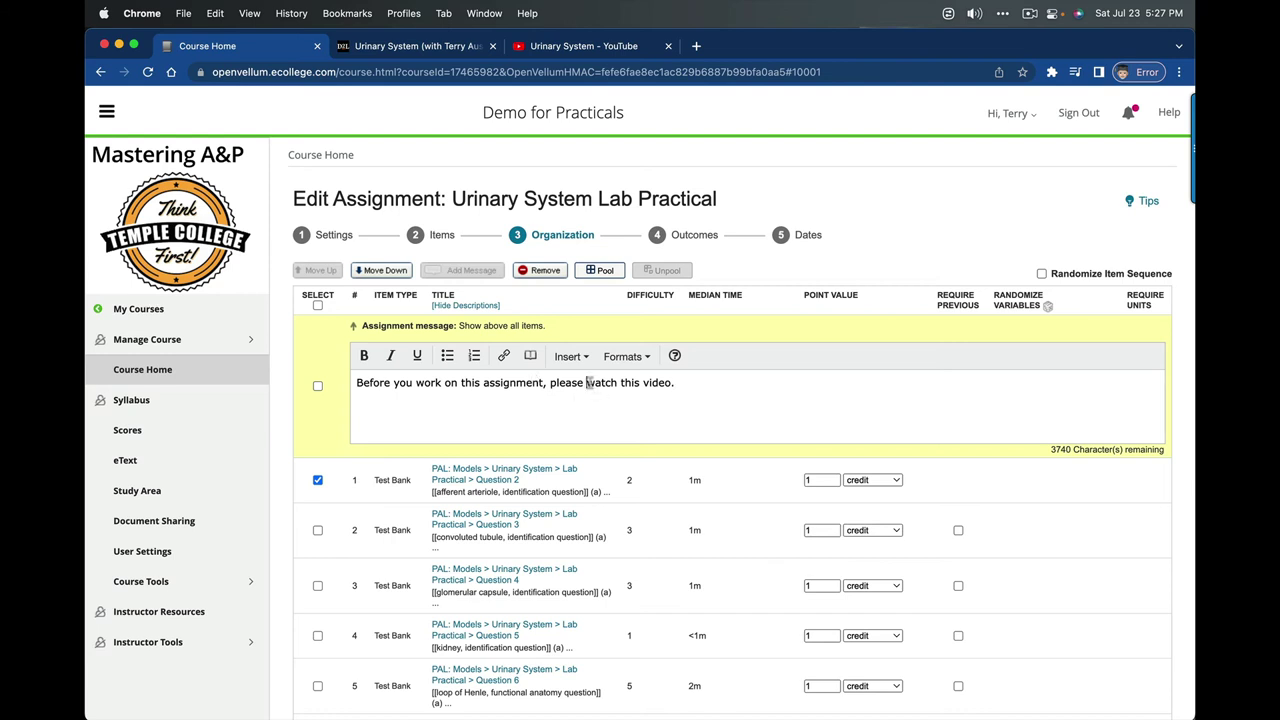
{"action": "left_click_drag", "start_coordinate": [588, 383], "coordinate": [670, 385]}
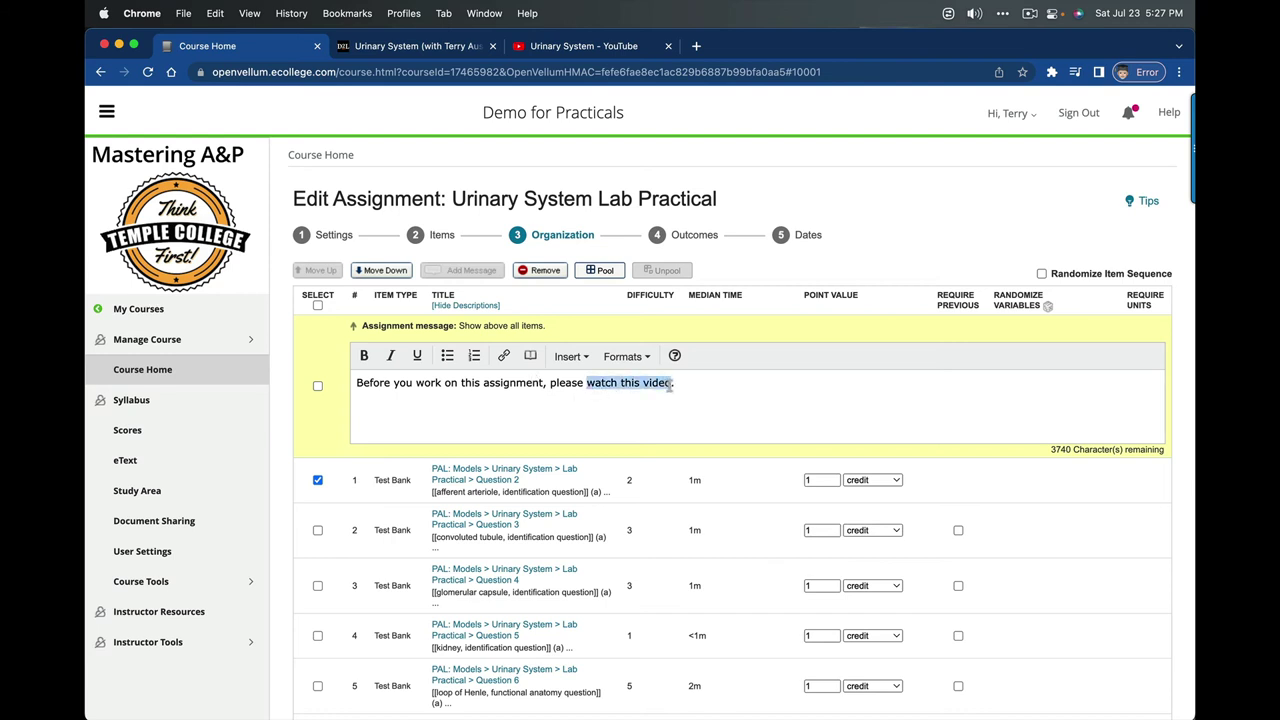
Link the words 'watch this video' to the copied YouTube URL
{"action": "left_click", "coordinate": [511, 360]}
{"action": "key", "text": "super+v"}
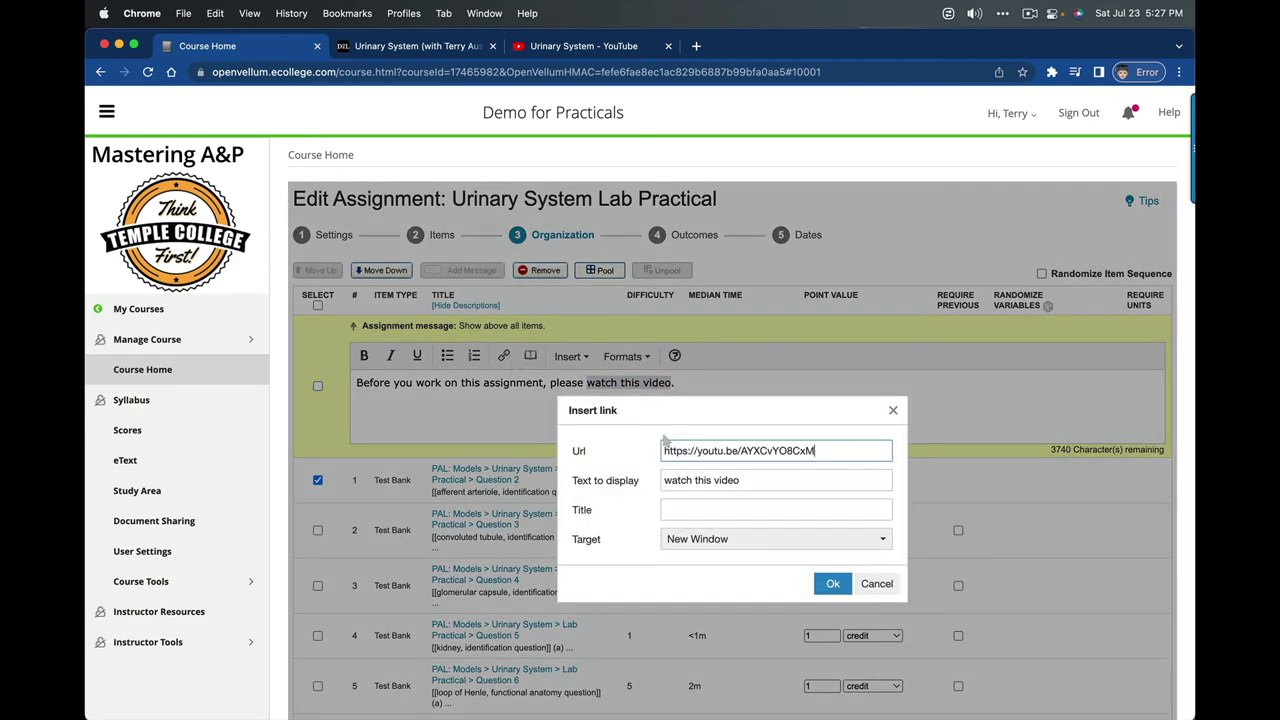
{"action": "left_click", "coordinate": [833, 584]}
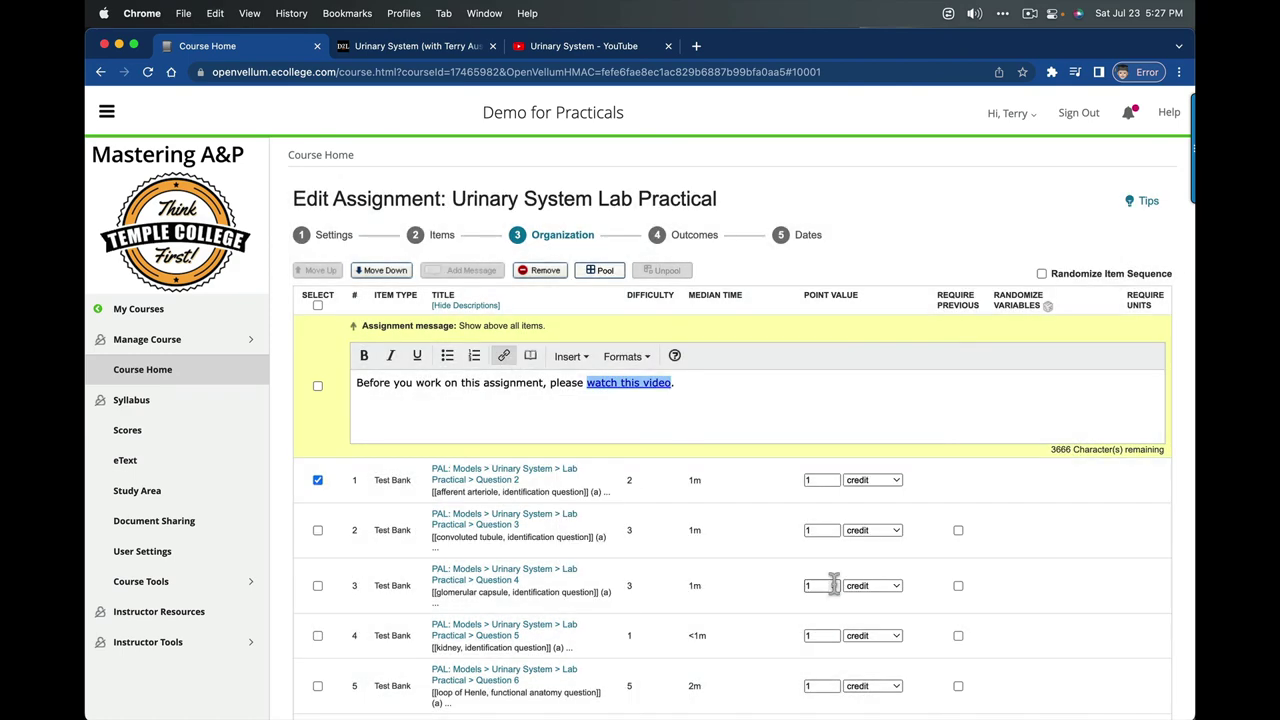
{"action": "left_click", "coordinate": [715, 383]}
Set the whole message to Huge text under Formats > Text Size
{"action": "triple_click", "coordinate": [713, 383]}
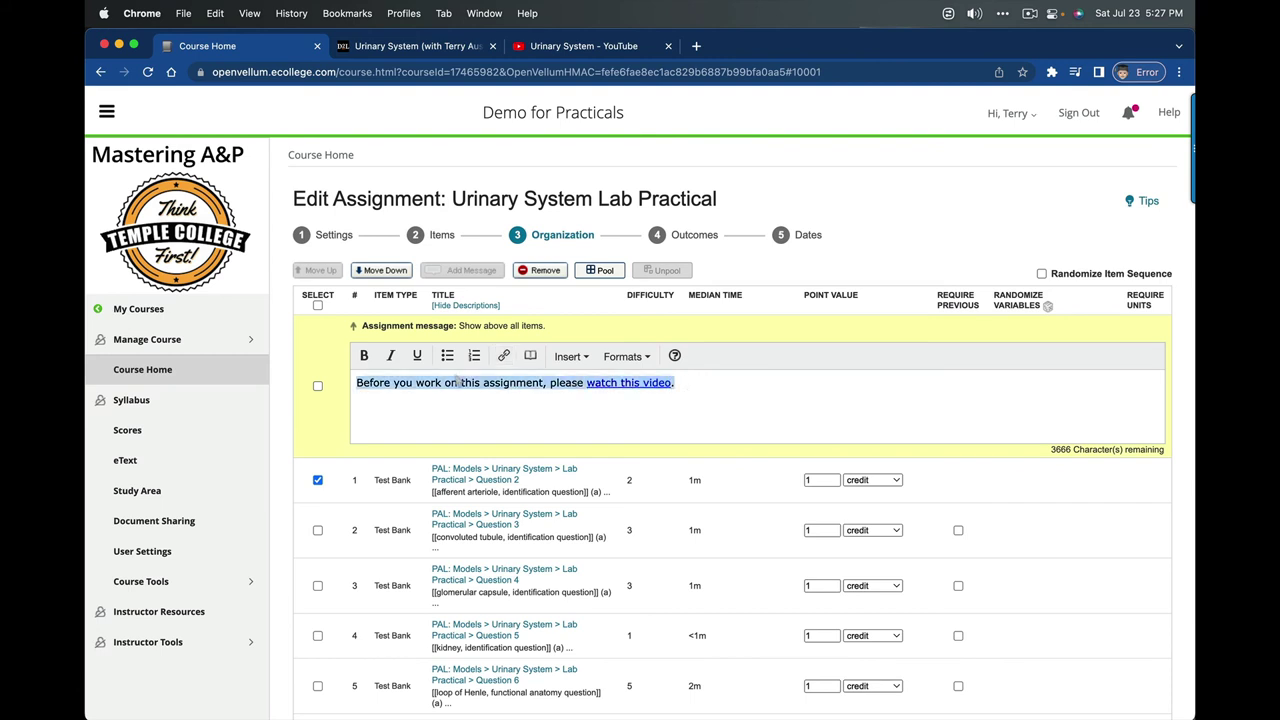
{"action": "key", "text": "super+c"}
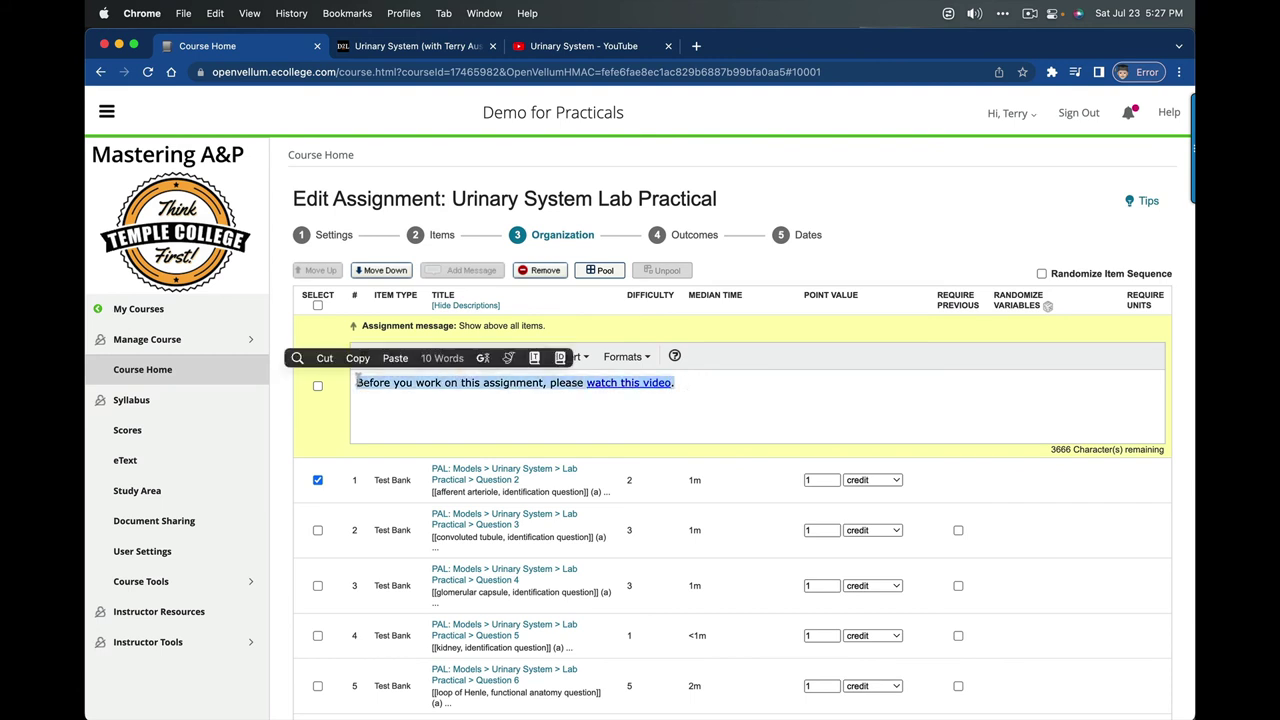
{"action": "scroll", "coordinate": [728, 440], "scroll_direction": "down", "scroll_amount": 1}
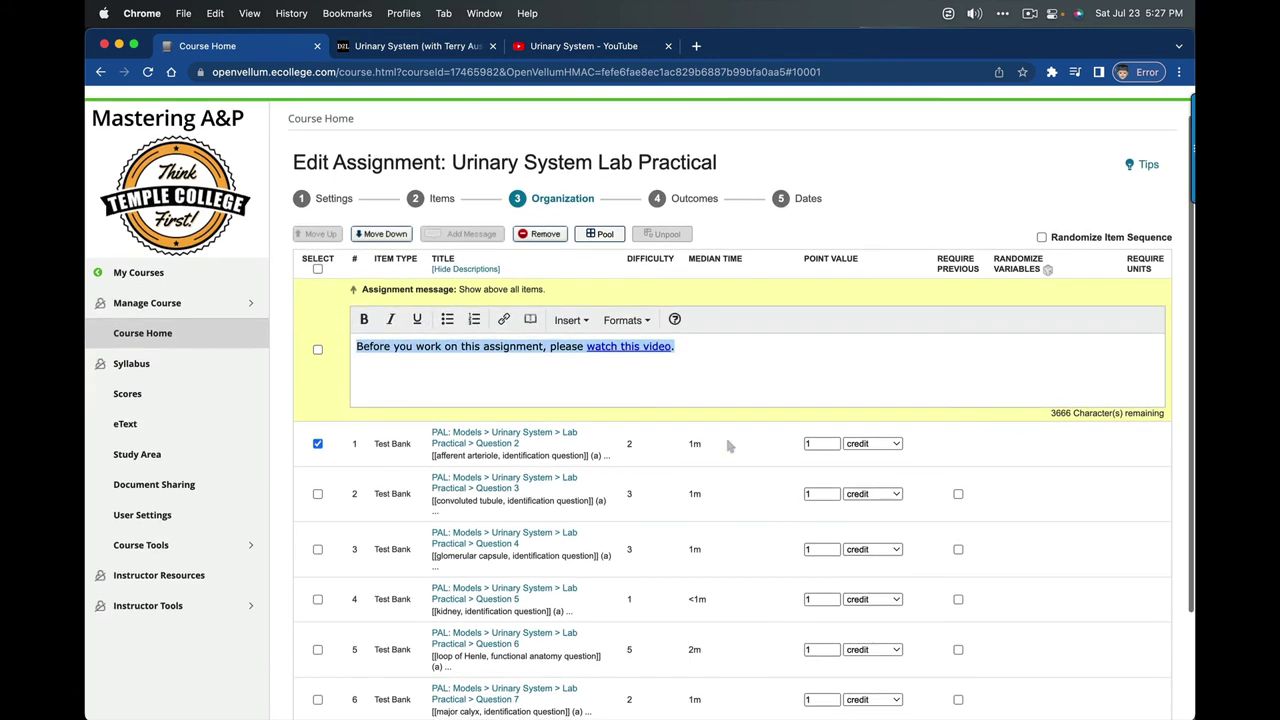
{"action": "left_click", "coordinate": [646, 324]}
{"action": "mouse_move", "coordinate": [665, 413]}
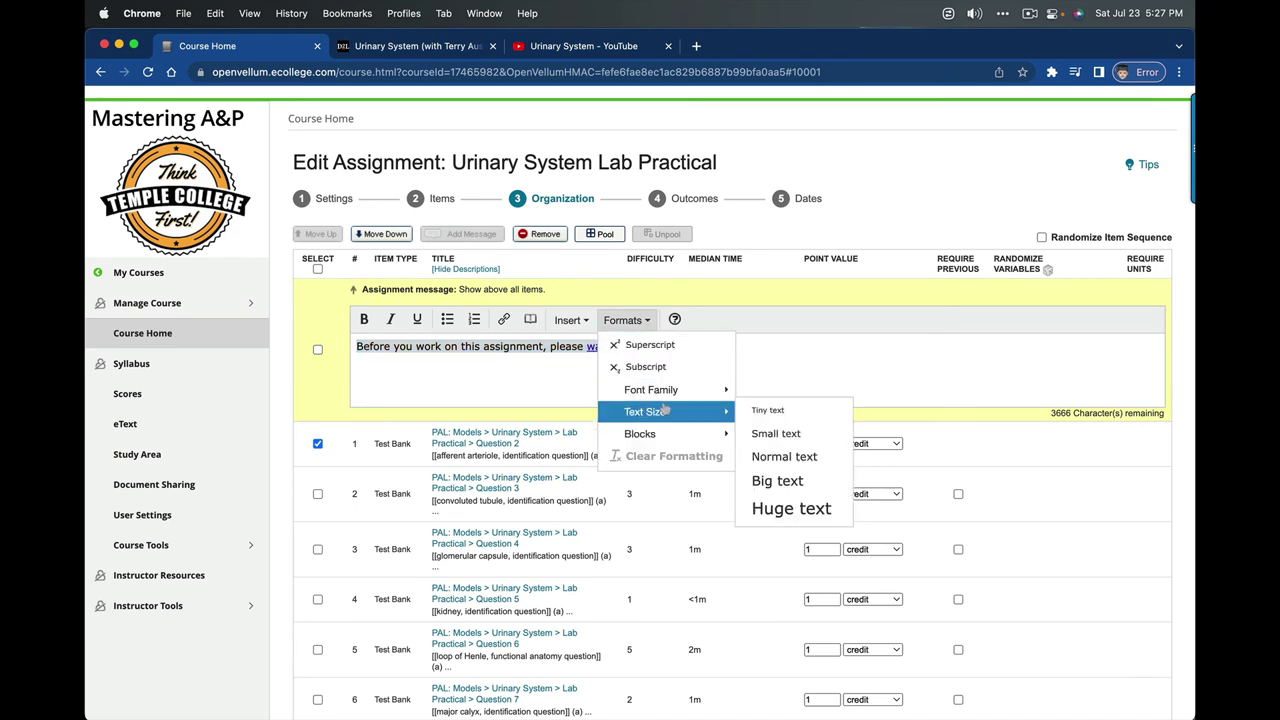
{"action": "left_click", "coordinate": [803, 510]}
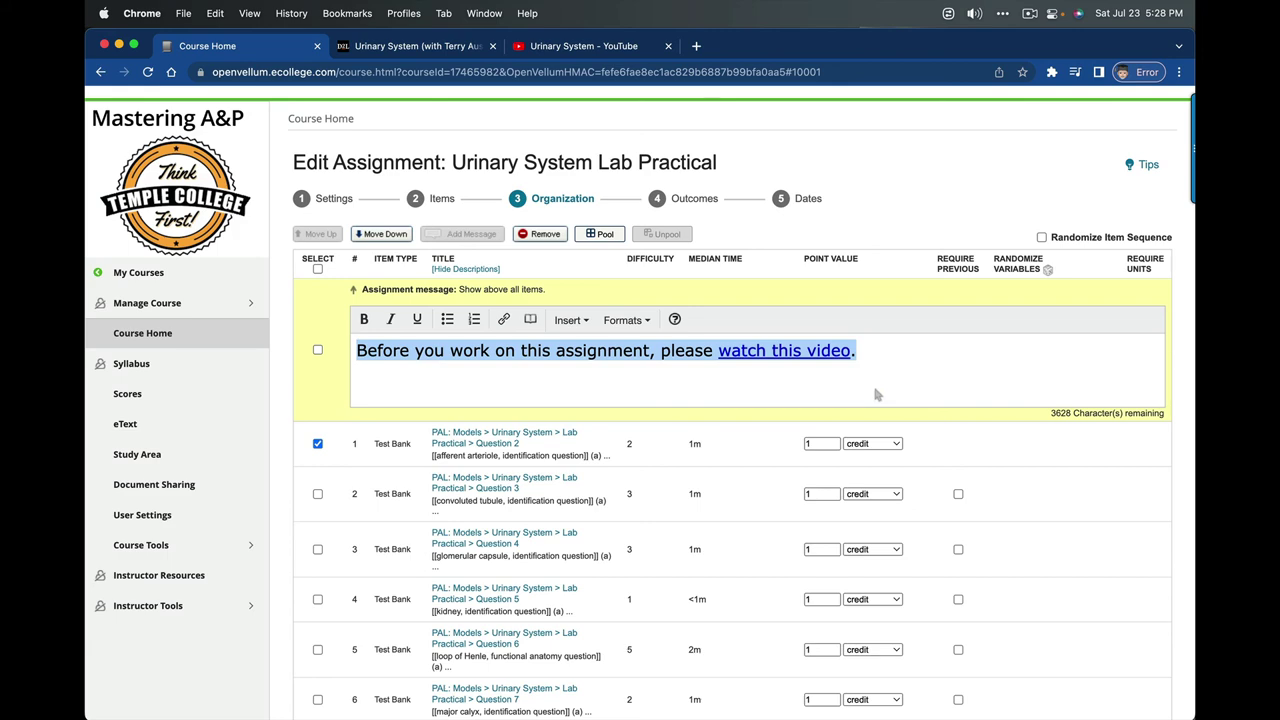
{"action": "scroll", "coordinate": [876, 395], "scroll_direction": "down", "scroll_amount": 10}
Save the assignment, then set its calendar due date to Monday, July 25, 2022, 11:59pm
{"action": "left_click", "coordinate": [1020, 615]}
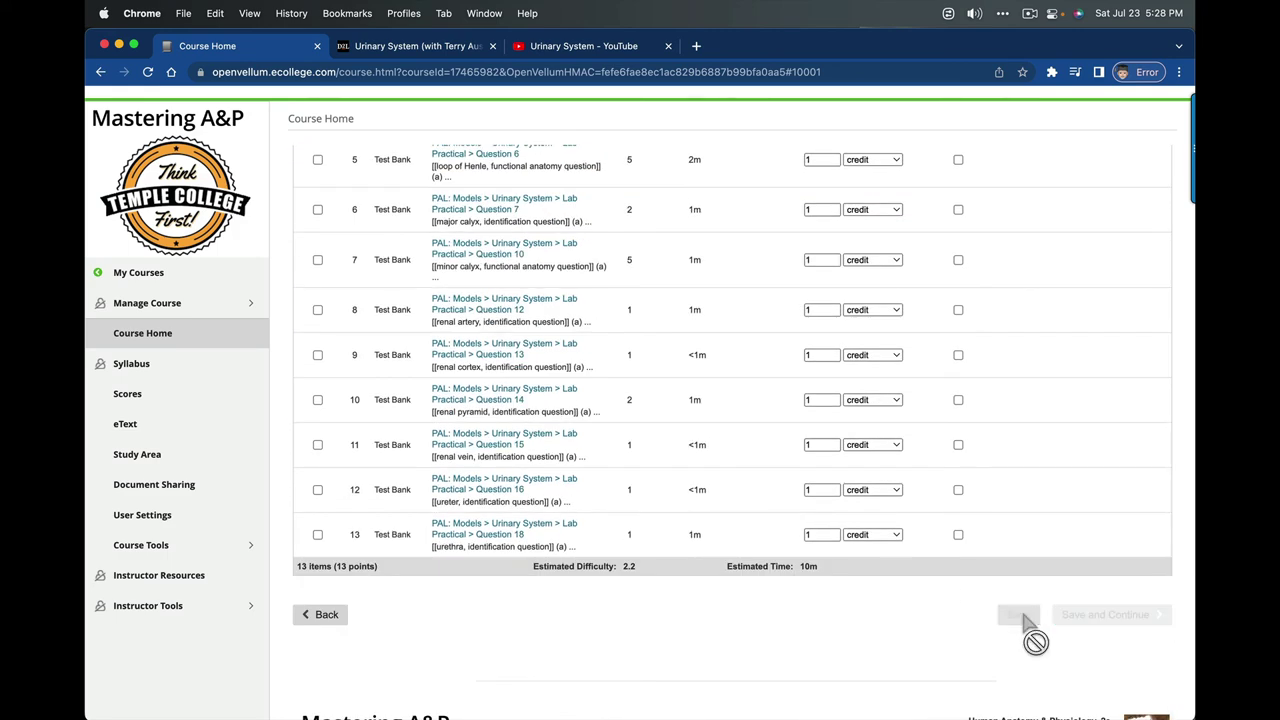
{"action": "left_click", "coordinate": [733, 477]}
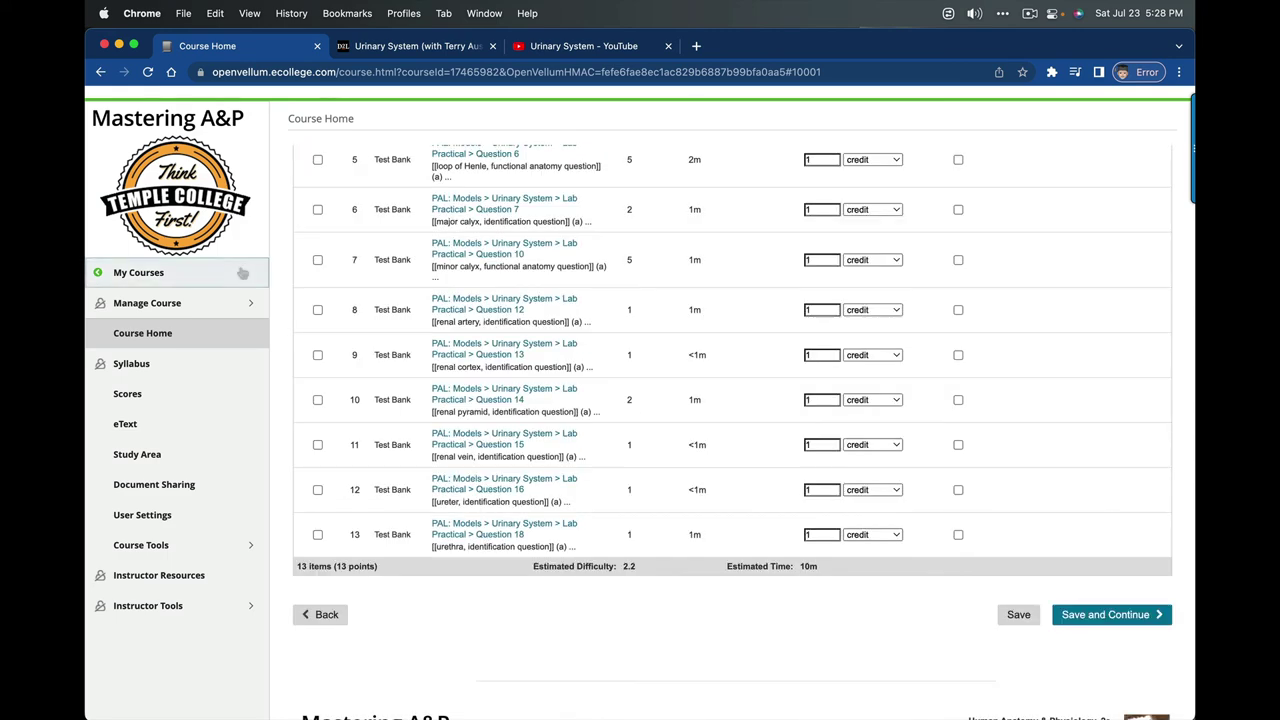
{"action": "left_click", "coordinate": [153, 335]}
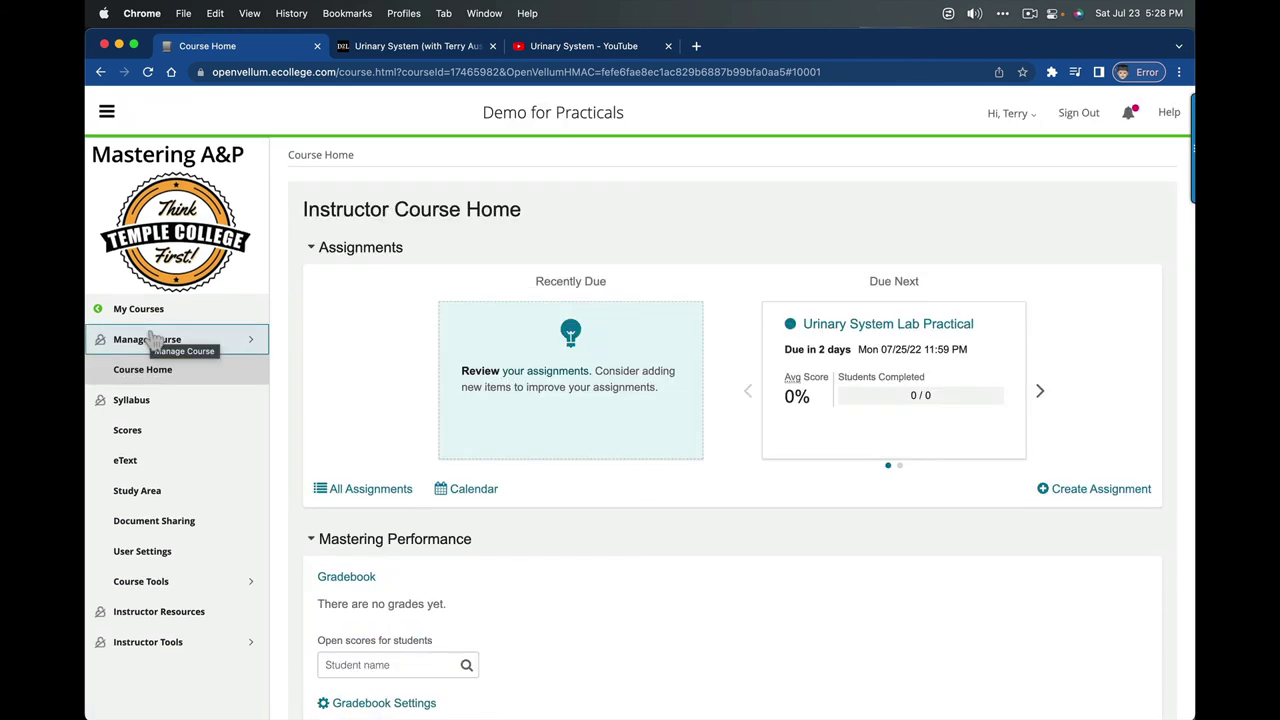
{"action": "left_click", "coordinate": [465, 489]}
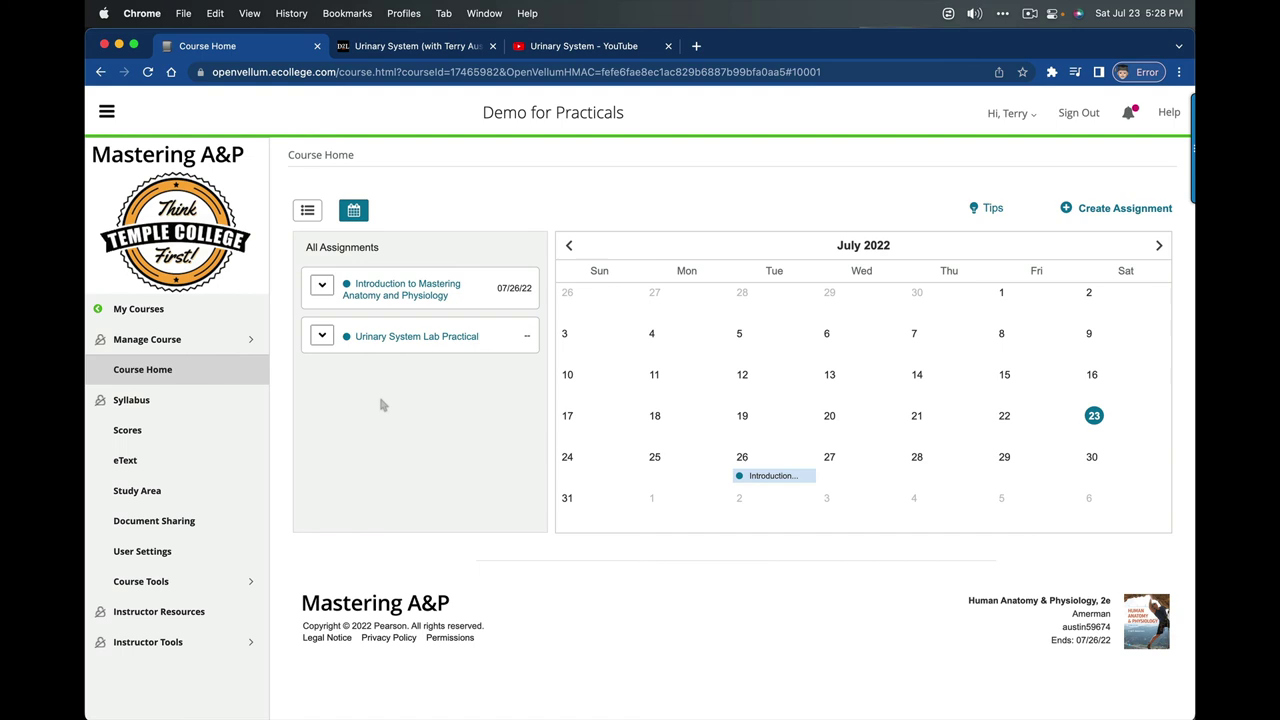
{"action": "left_click_drag", "start_coordinate": [374, 343], "coordinate": [655, 478]}
{"action": "left_click", "coordinate": [541, 586]}
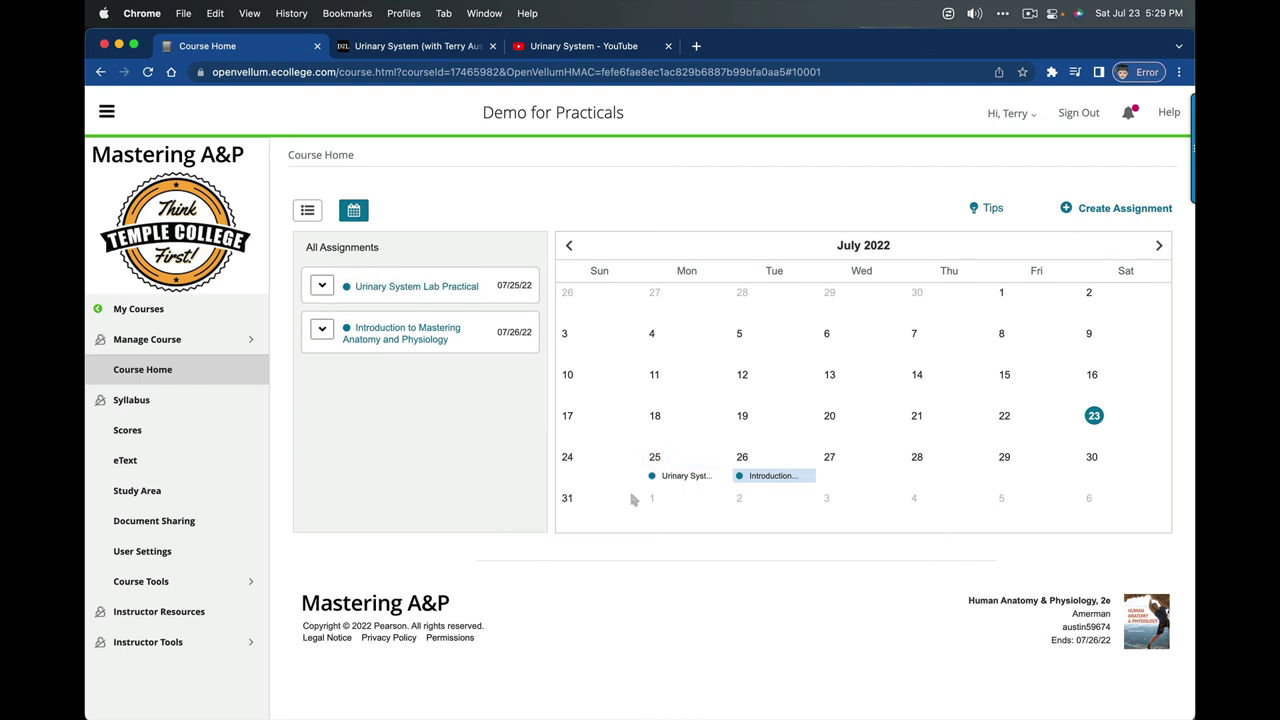
Open the Urinary System Lab Practical from the calendar in Student View
{"action": "left_click", "coordinate": [684, 480]}
{"action": "left_click", "coordinate": [345, 316]}
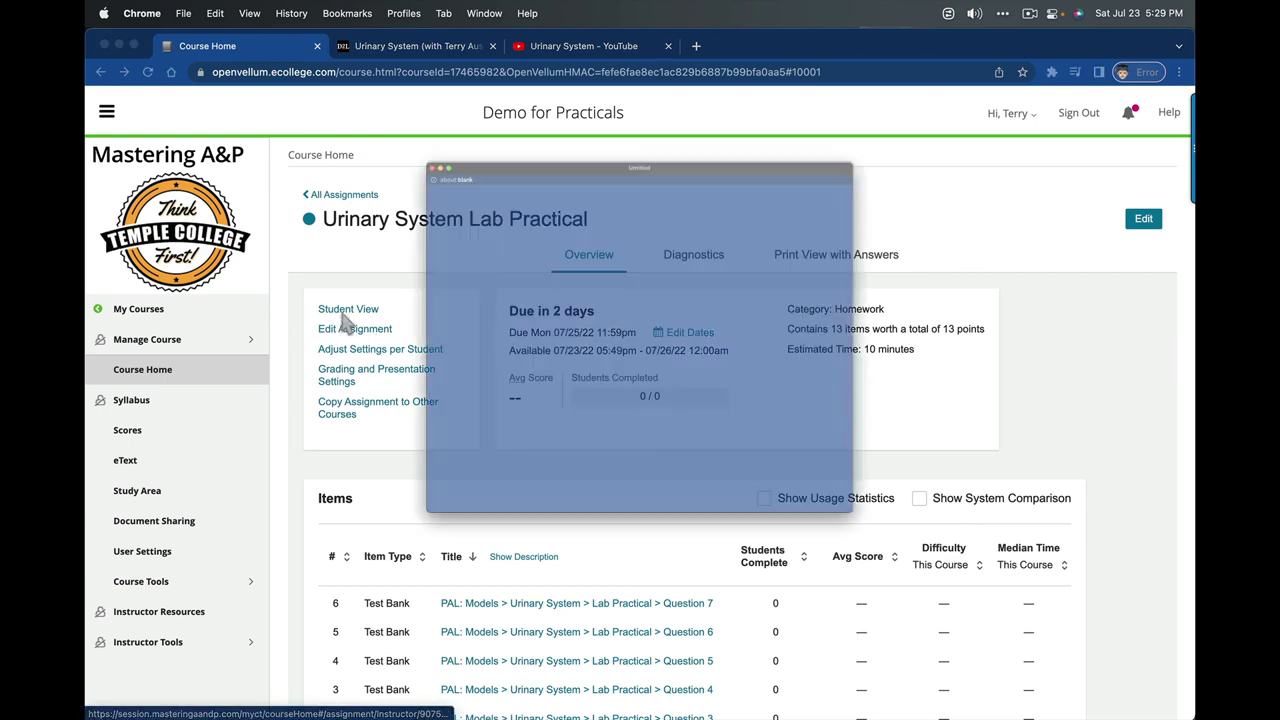